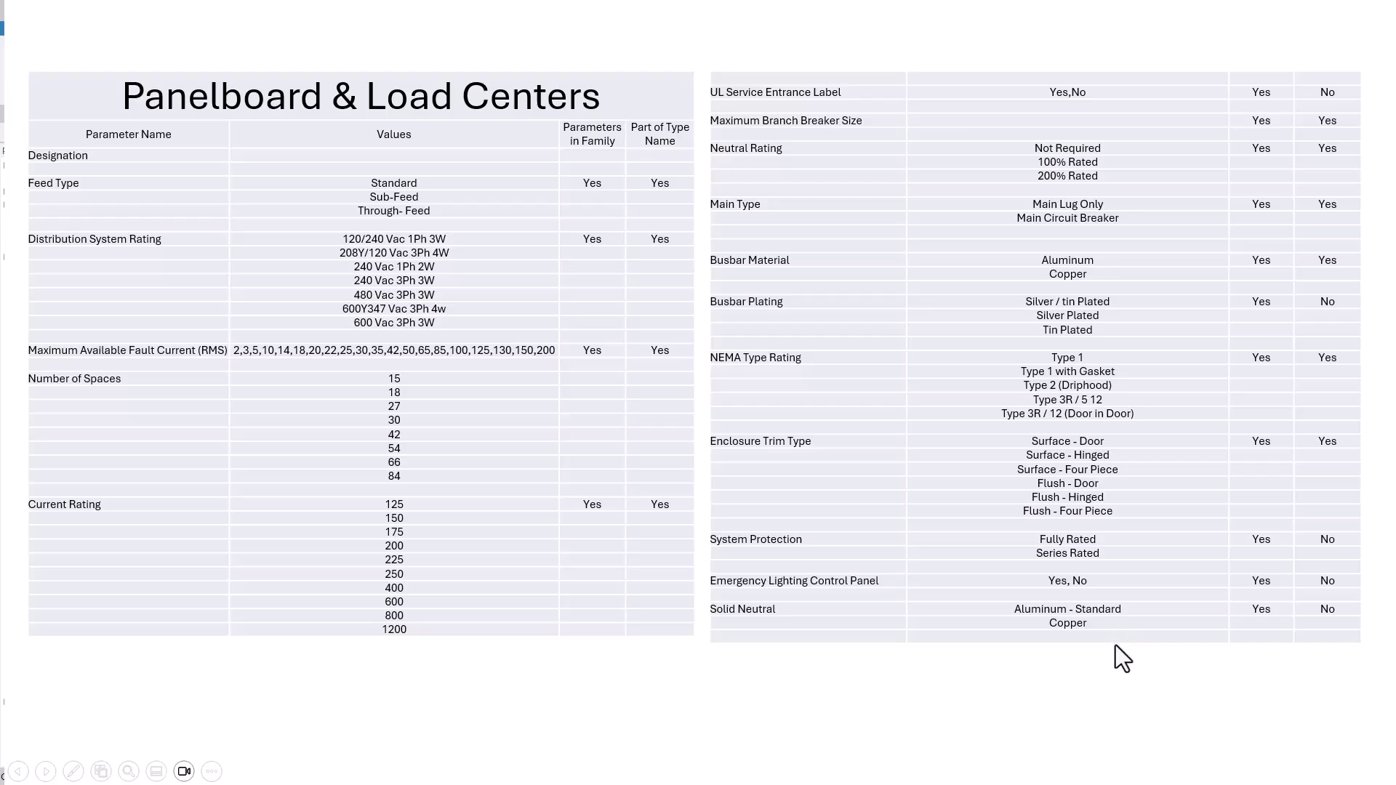
left_click(1115, 645)
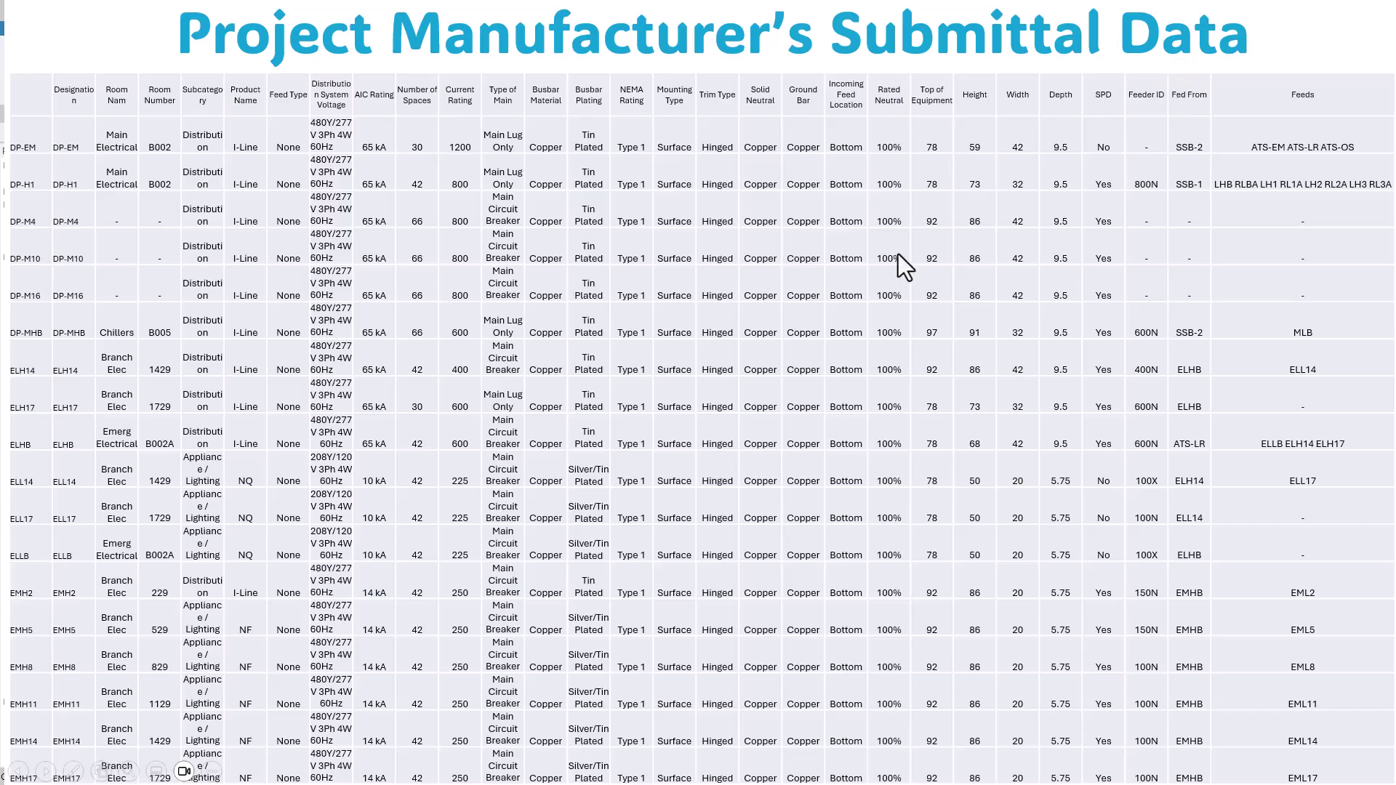
left_click(1154, 565)
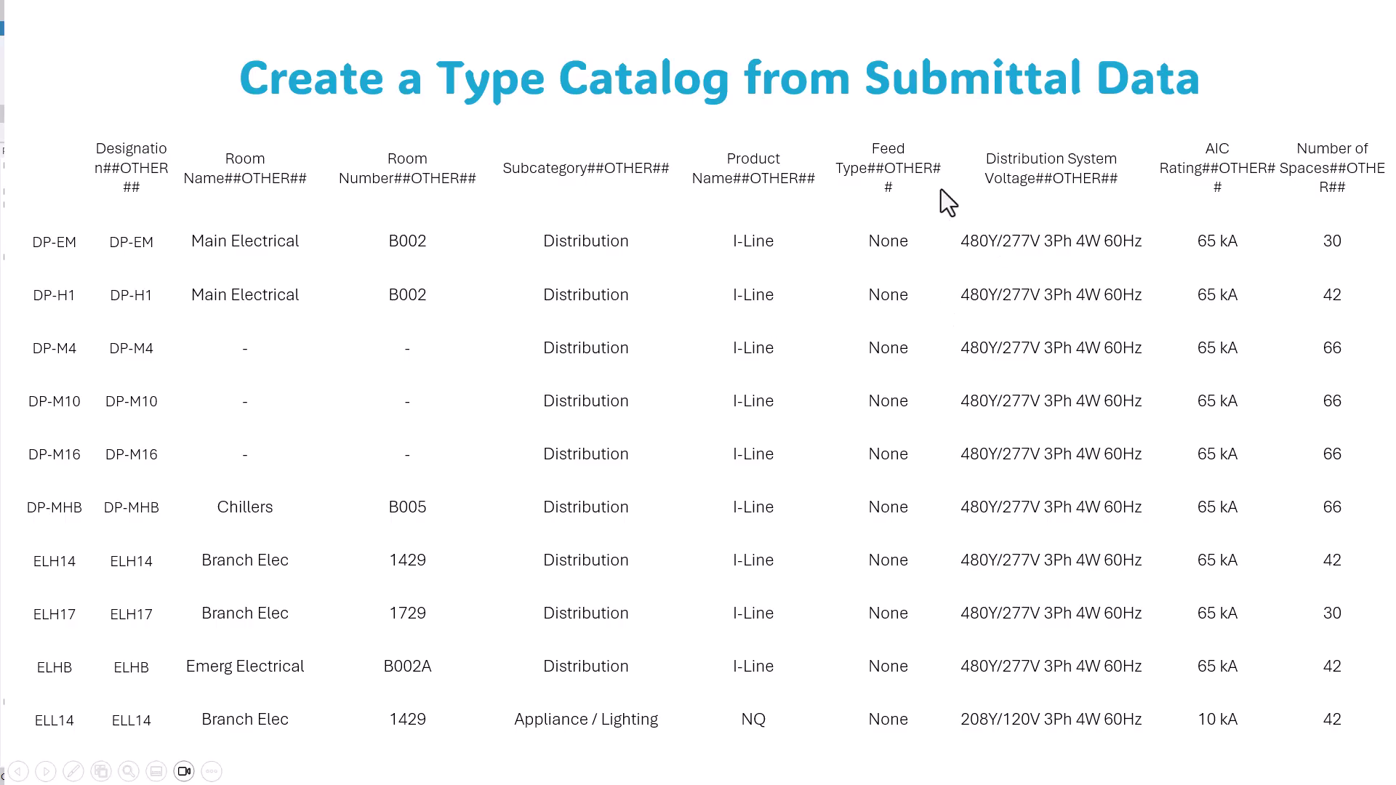
key("b")
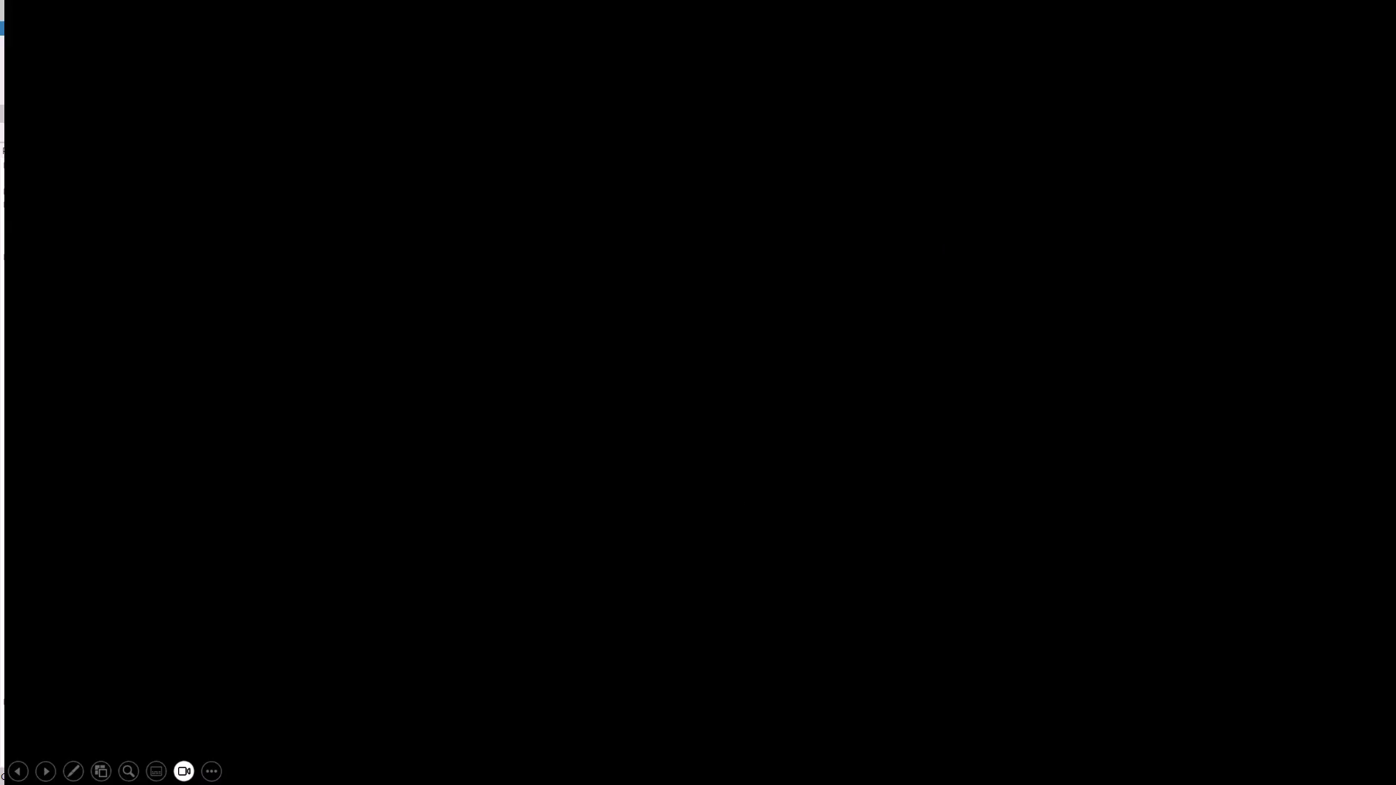
Switch to the Panelboard Non Hosted workbook in Excel and compare its Panelboard - Non Hosted sheet with the Panelboard-Non Hosted Original sheet
key("alt+Tab")
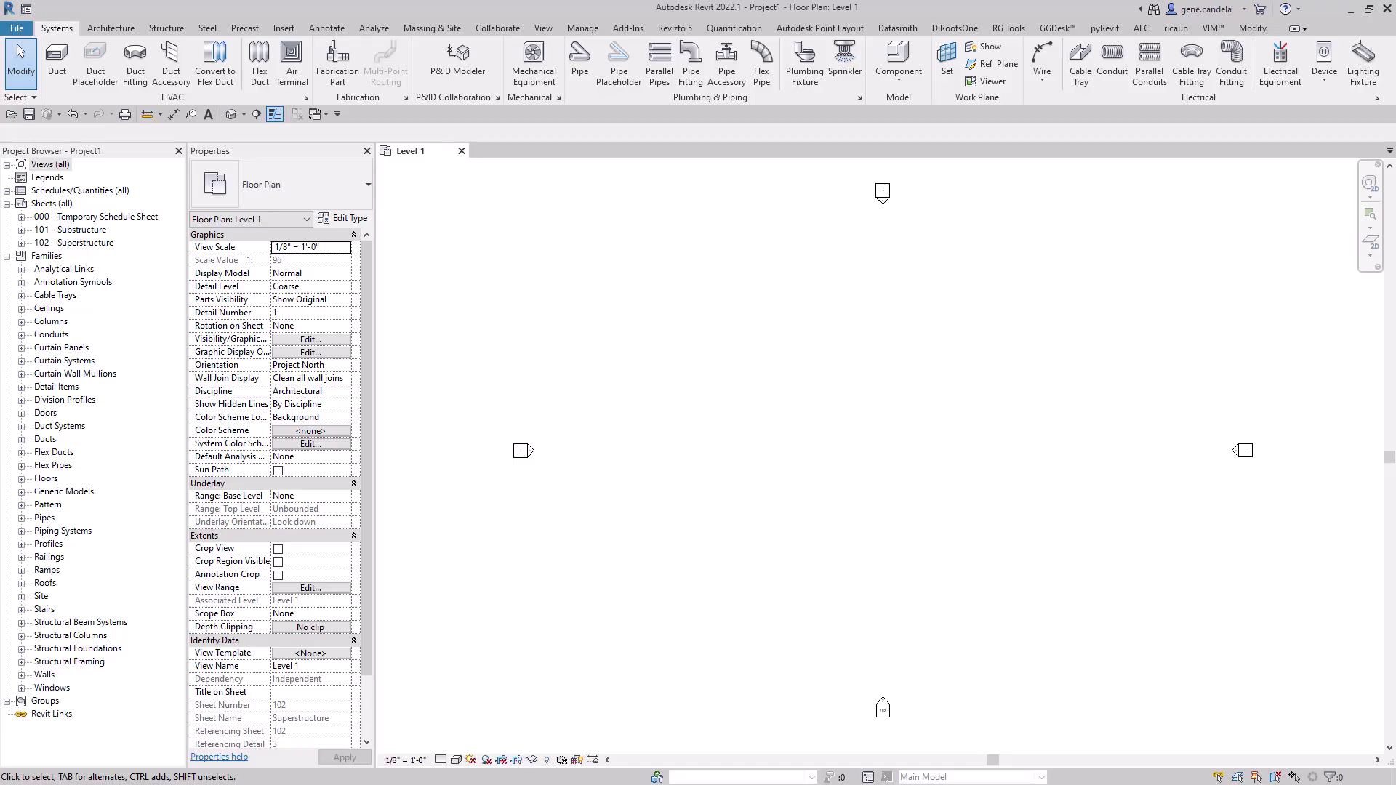
key("alt+Tab")
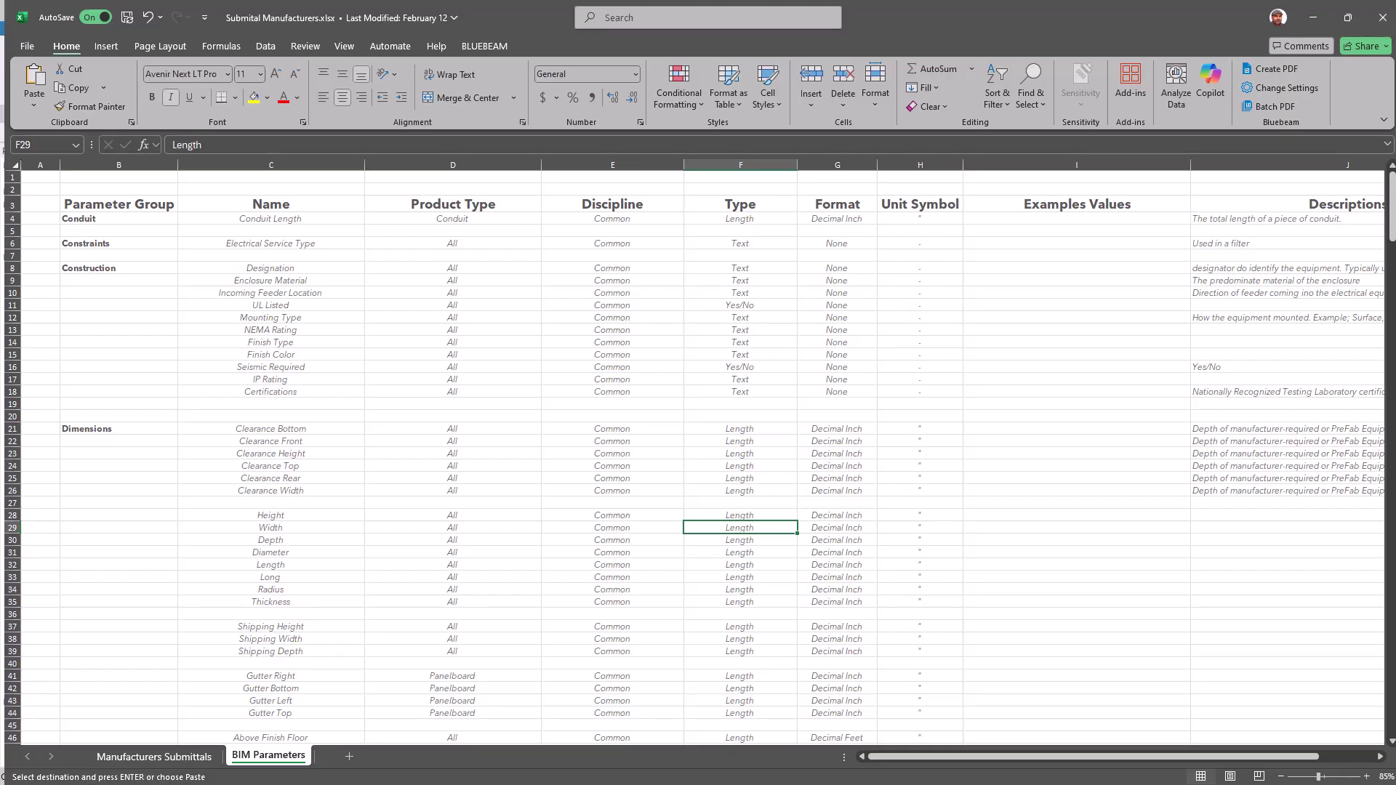
key("alt+Tab")
key("alt+Tab")
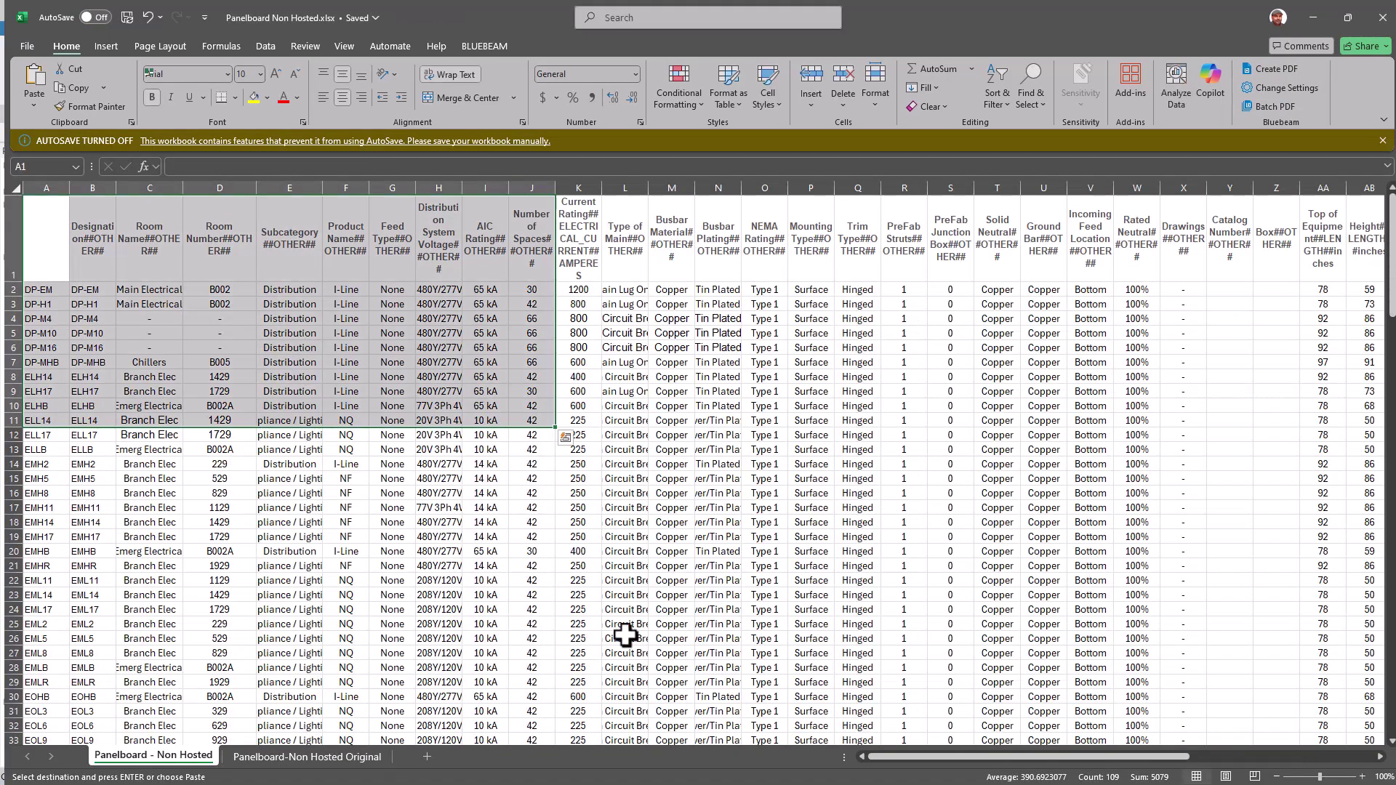
left_click(626, 636)
left_click(333, 758)
left_click(825, 488)
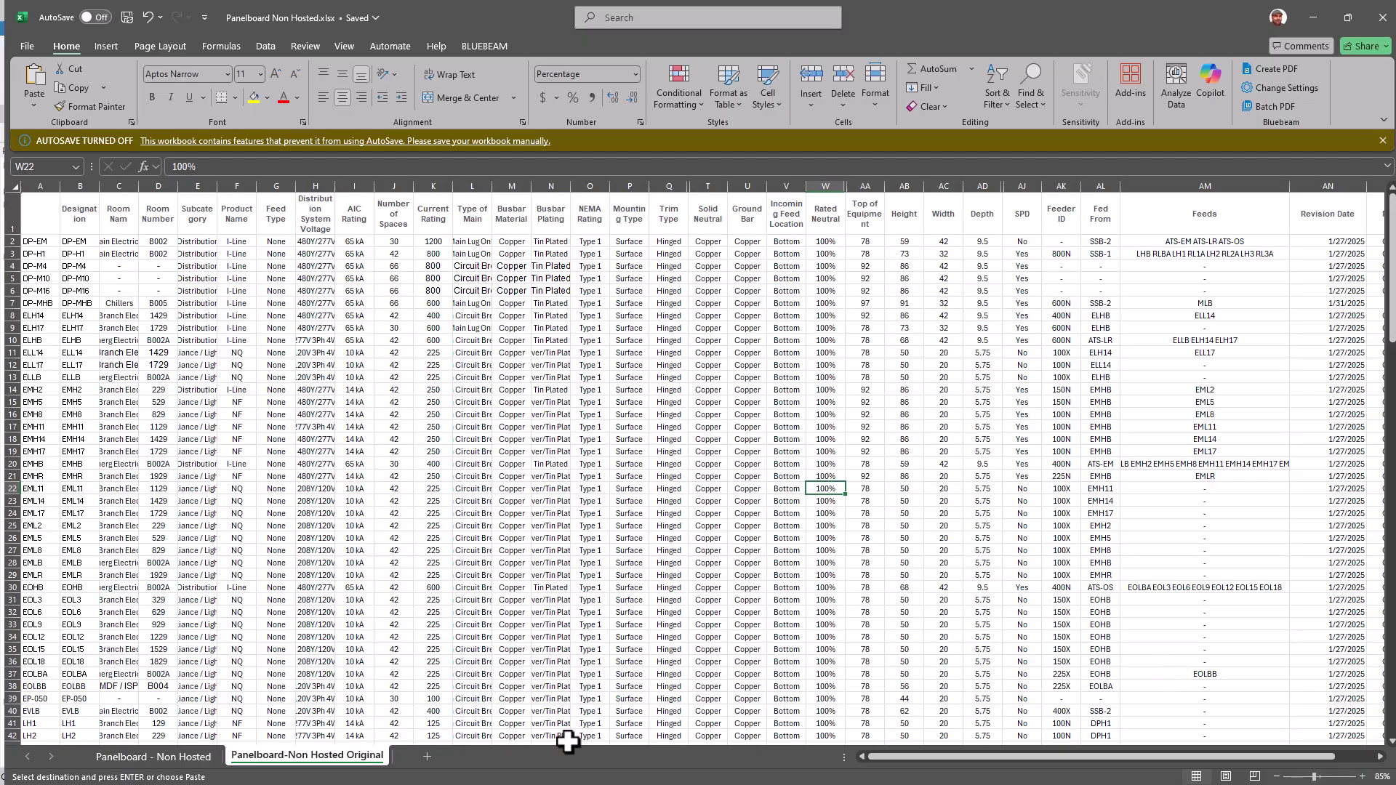
left_click(174, 760)
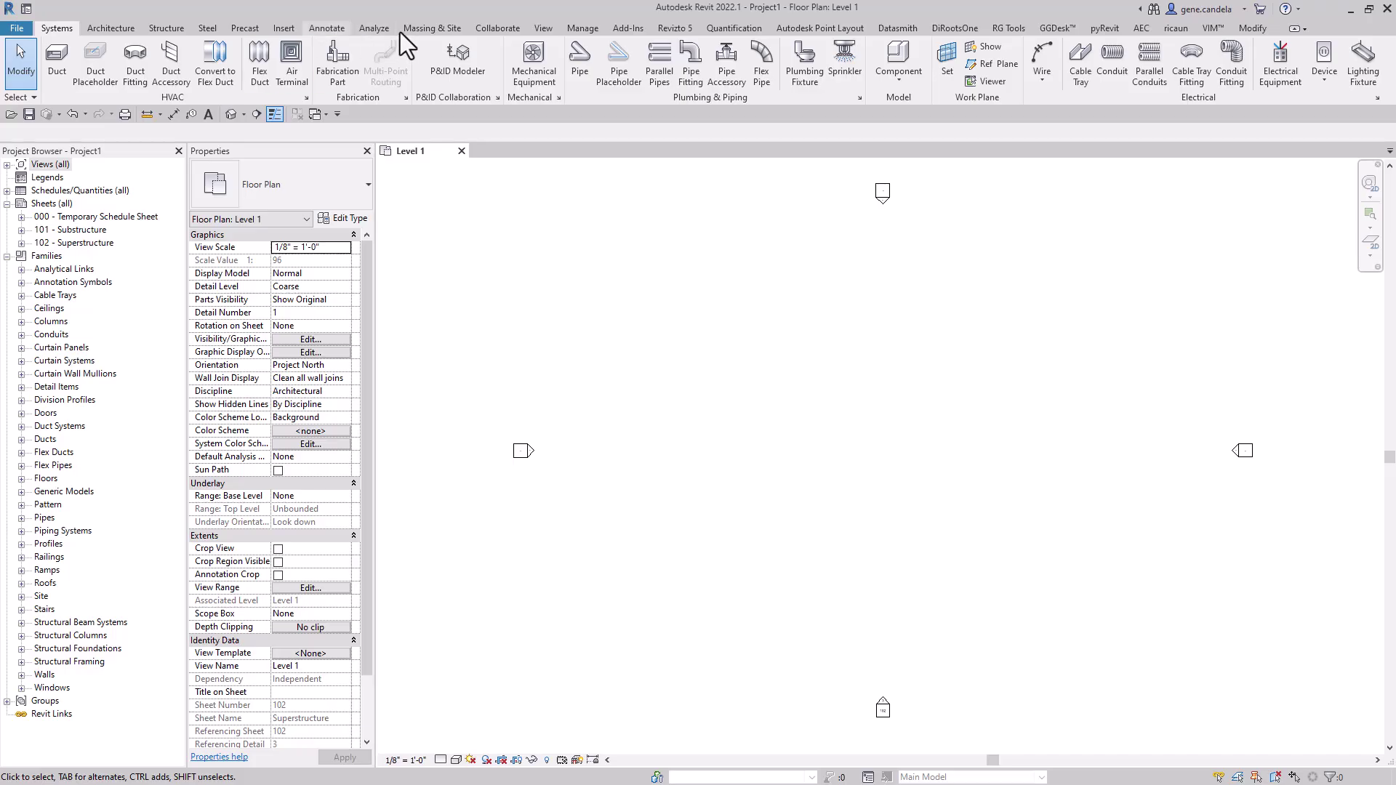
In Revit, open the family file Panelboard - Non Hosted.rfa from the Demo folder for loading into the project
left_click(288, 30)
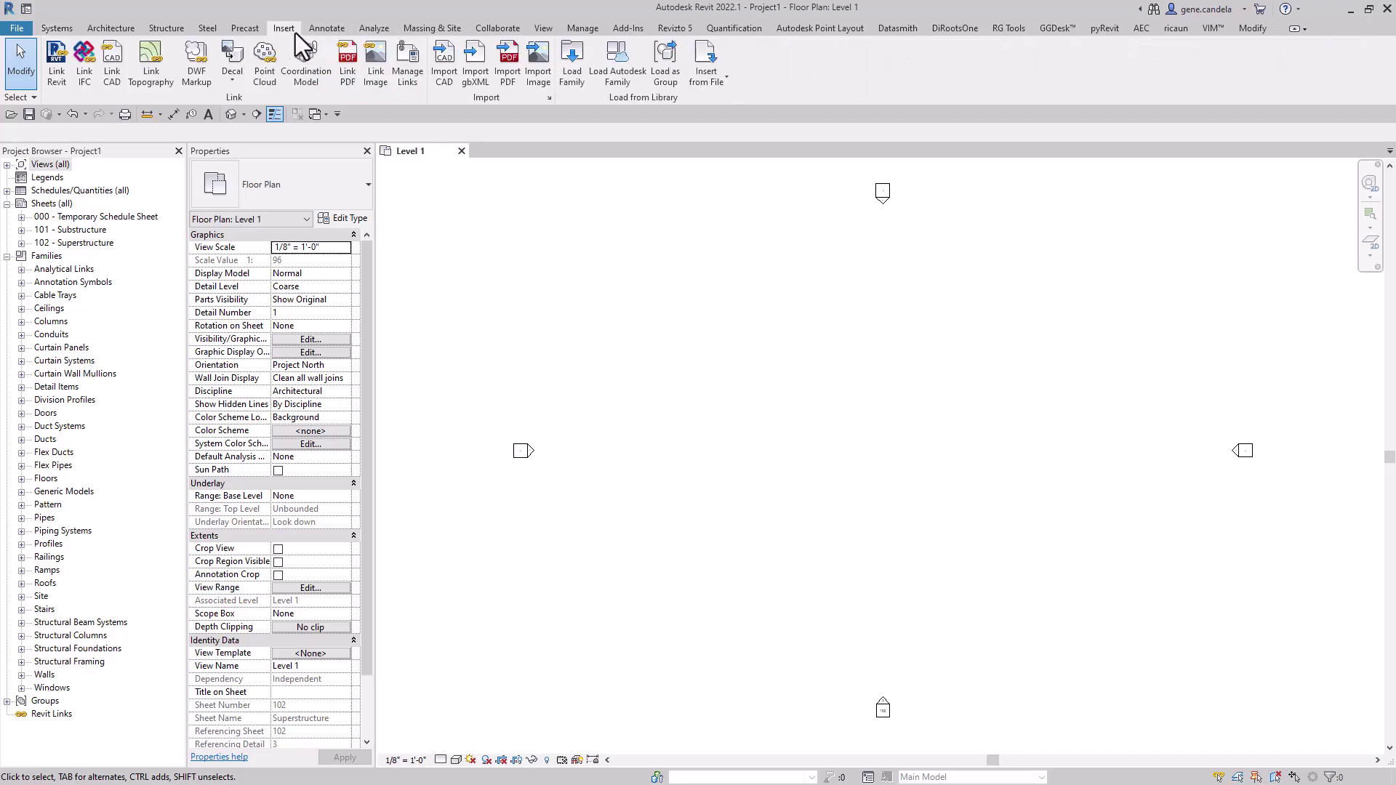
left_click(573, 76)
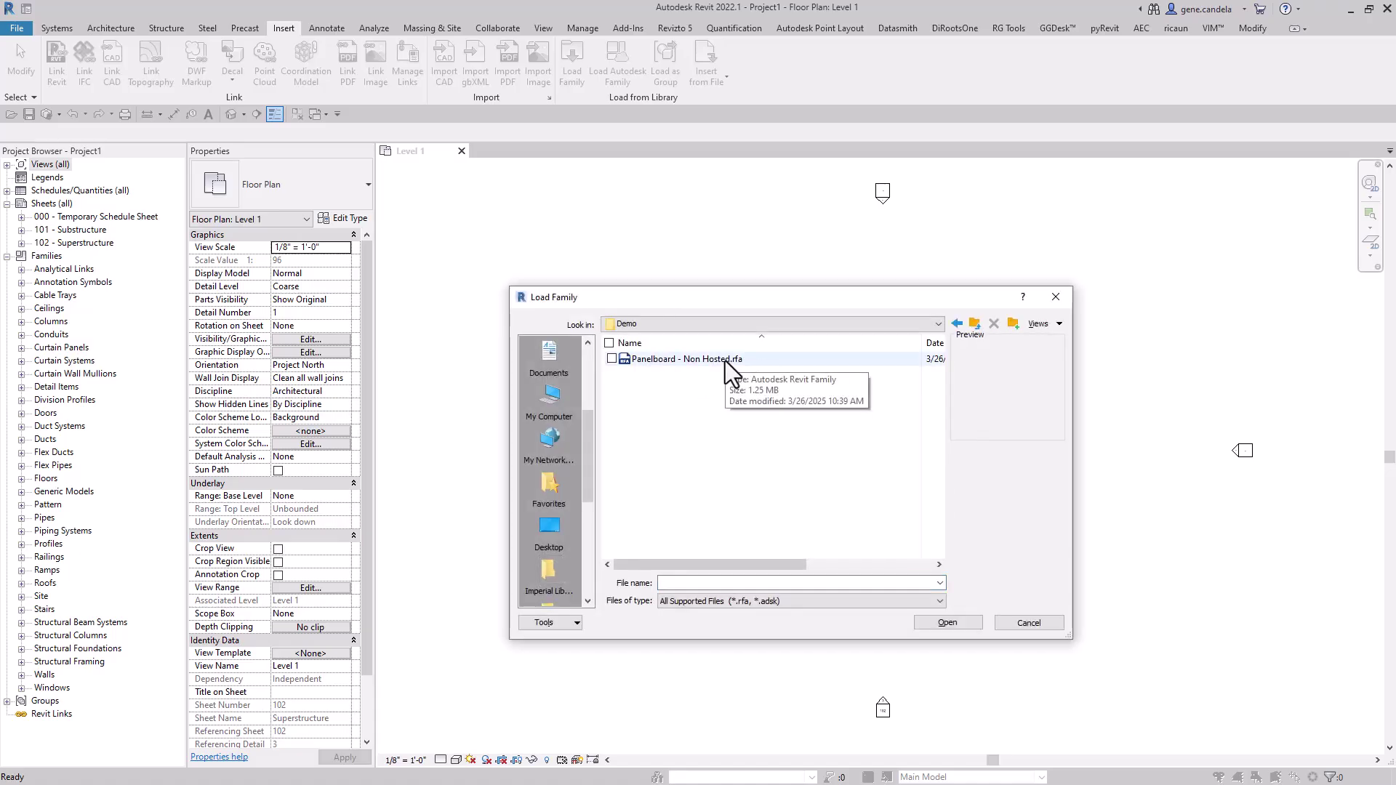
left_click(731, 359)
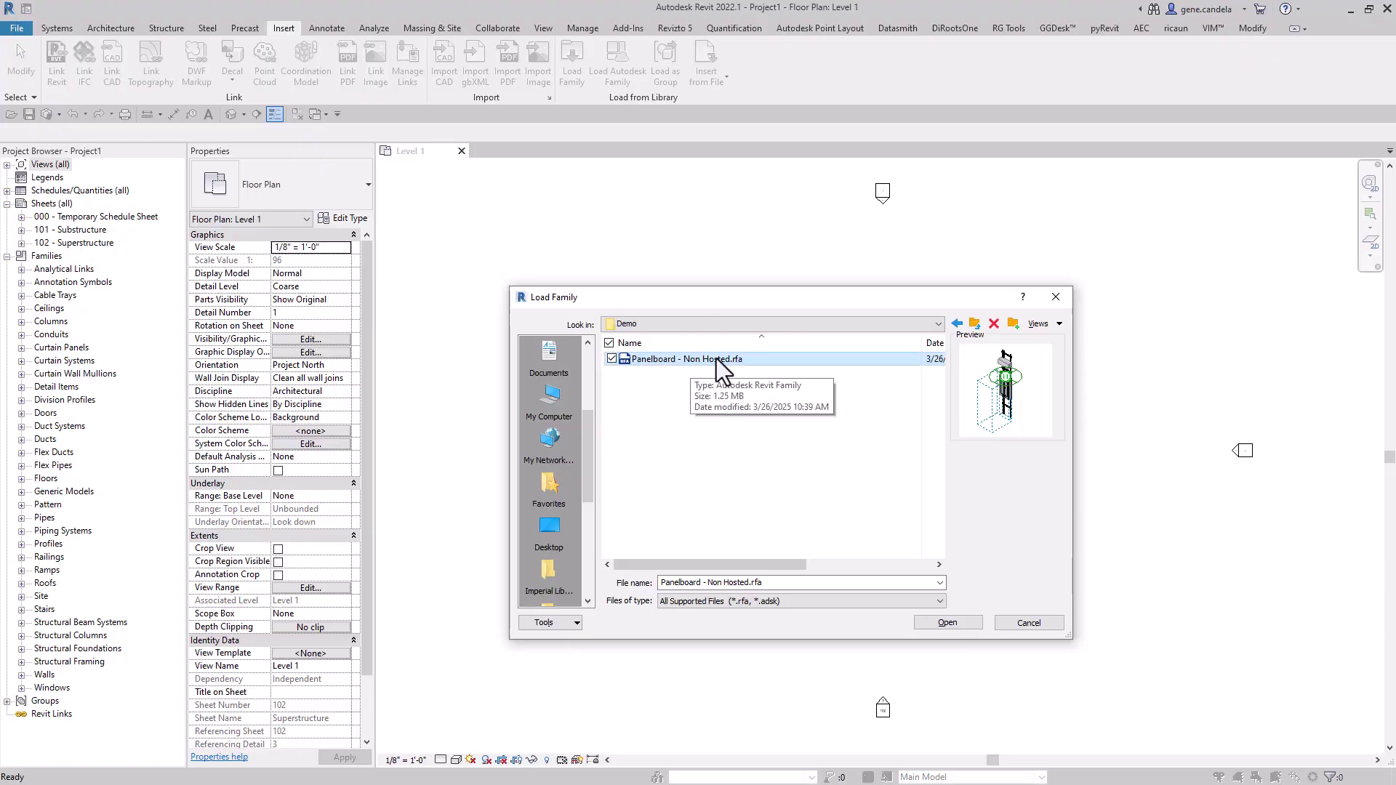
left_click(948, 623)
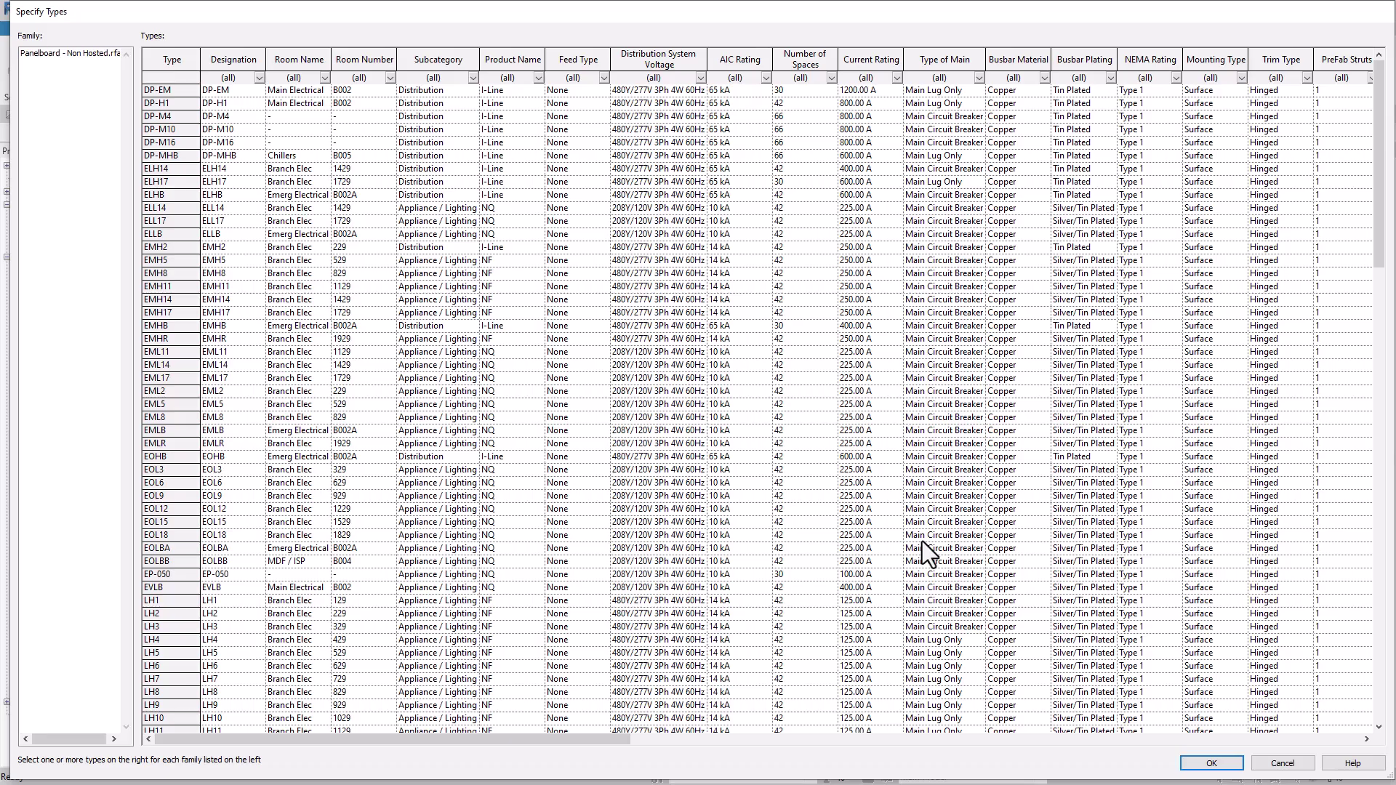
Load all panelboard types in the type catalog, from DP-EM through RLR, into the project
left_click(182, 90)
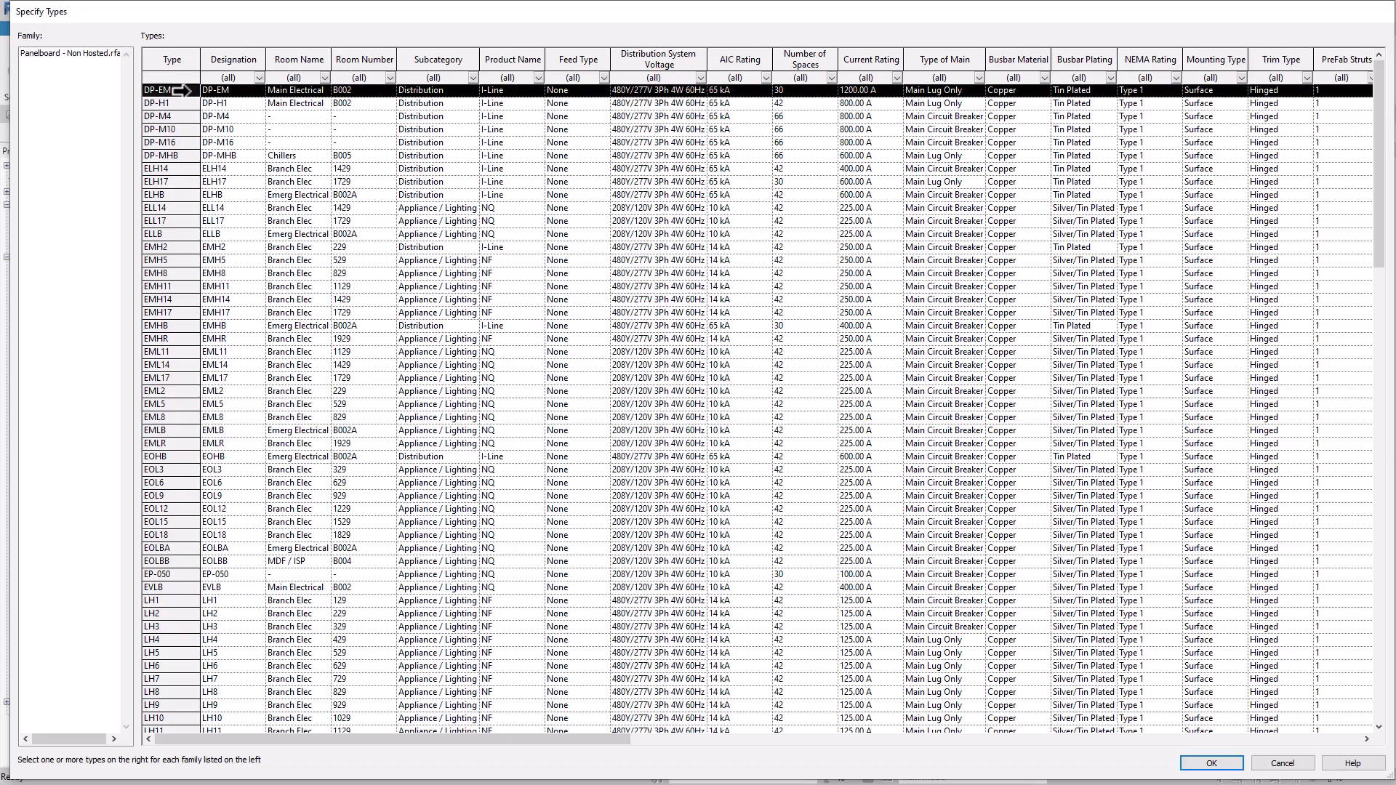
key("shift+Down")
key("shift+Down")
key("shift+Down")
key("shift+Down")
key("shift+Down")
key("shift+Down")
key("shift+Down")
key("shift+Down")
key("shift+Down")
key("shift+Down")
key("shift+Down")
key("shift+Down")
key("shift+Down")
key("shift+Down")
key("shift+Down")
key("shift+Down")
key("shift+Down")
key("shift+Down")
key("shift+Down")
key("shift+Down")
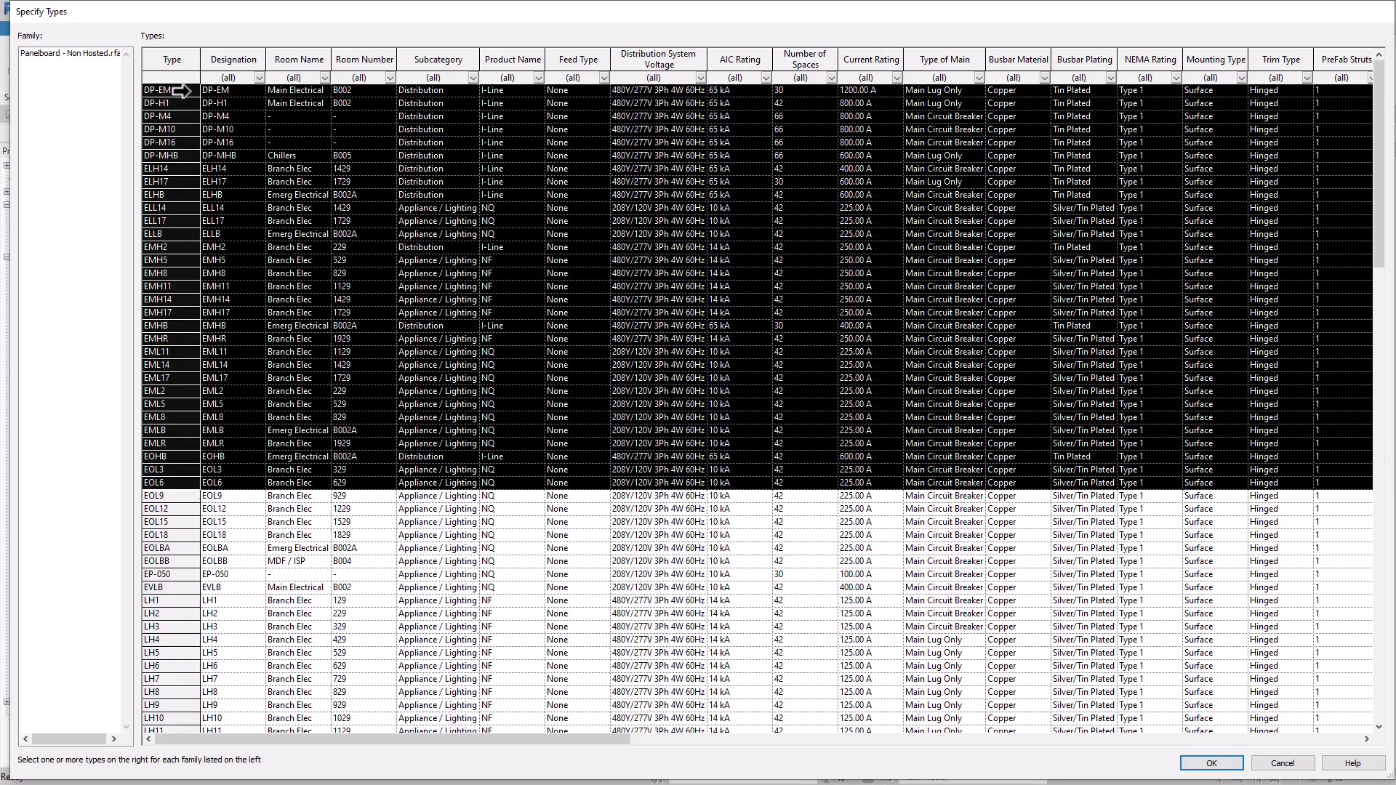
key("shift+Down")
key("shift+Down")
key("shift+Down")
key("shift+Down")
key("shift+Down")
key("shift+Down")
key("shift+Down")
key("shift+Down")
key("shift+Down")
key("shift+Down")
key("shift+Down")
key("shift+Down")
key("shift+Down")
key("shift+Down")
key("shift+Down")
key("shift+Down")
key("shift+Down")
key("shift+Down")
key("shift+Down")
key("shift+Down")
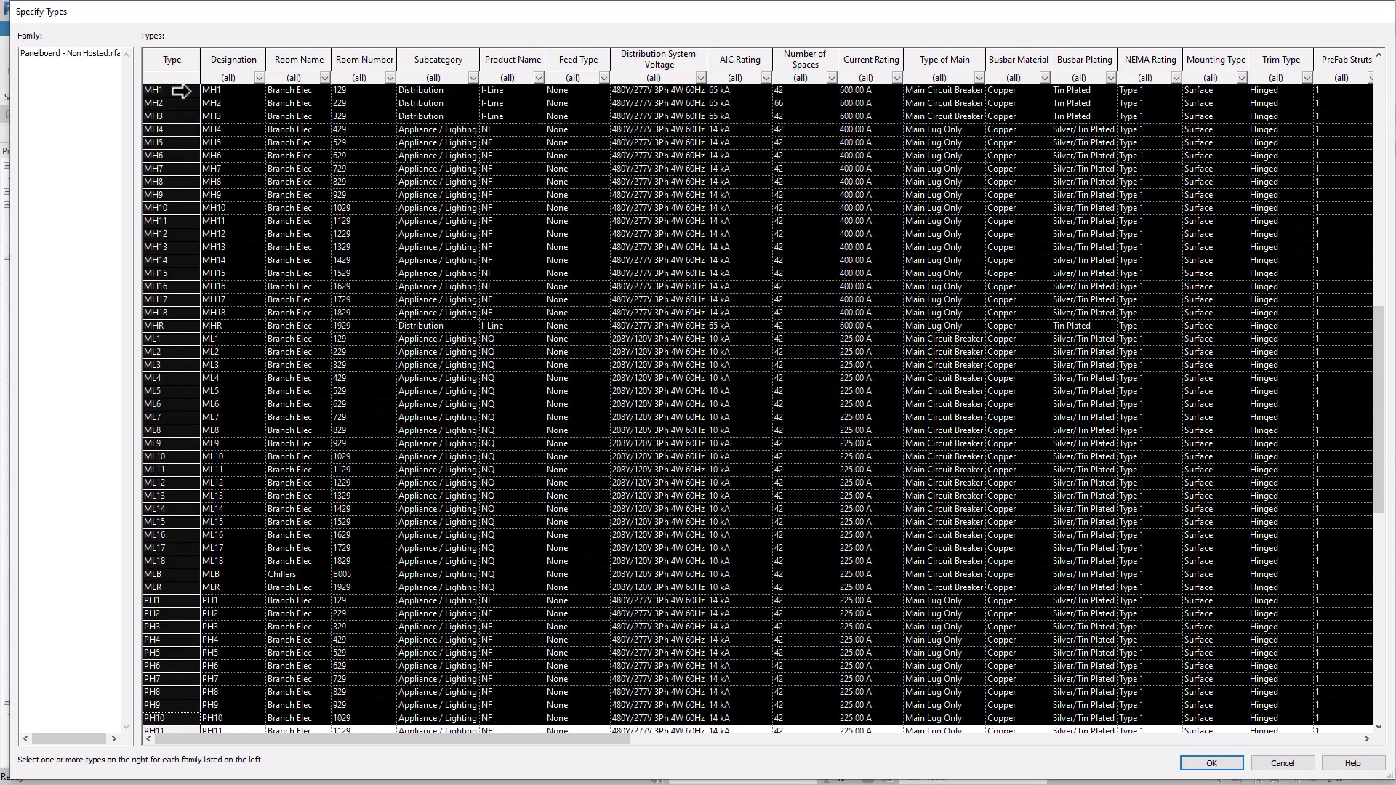
key("shift+Down")
key("shift+Down")
key("shift+Down")
key("shift+Down")
key("shift+Down")
key("shift+Down")
key("shift+Down")
key("shift+Down")
key("shift+Down")
key("shift+Down")
key("shift+Down")
key("shift+Down")
key("shift+Down")
key("shift+Down")
key("shift+Down")
key("shift+Down")
key("shift+Down")
key("shift+Down")
key("shift+Down")
key("shift+Down")
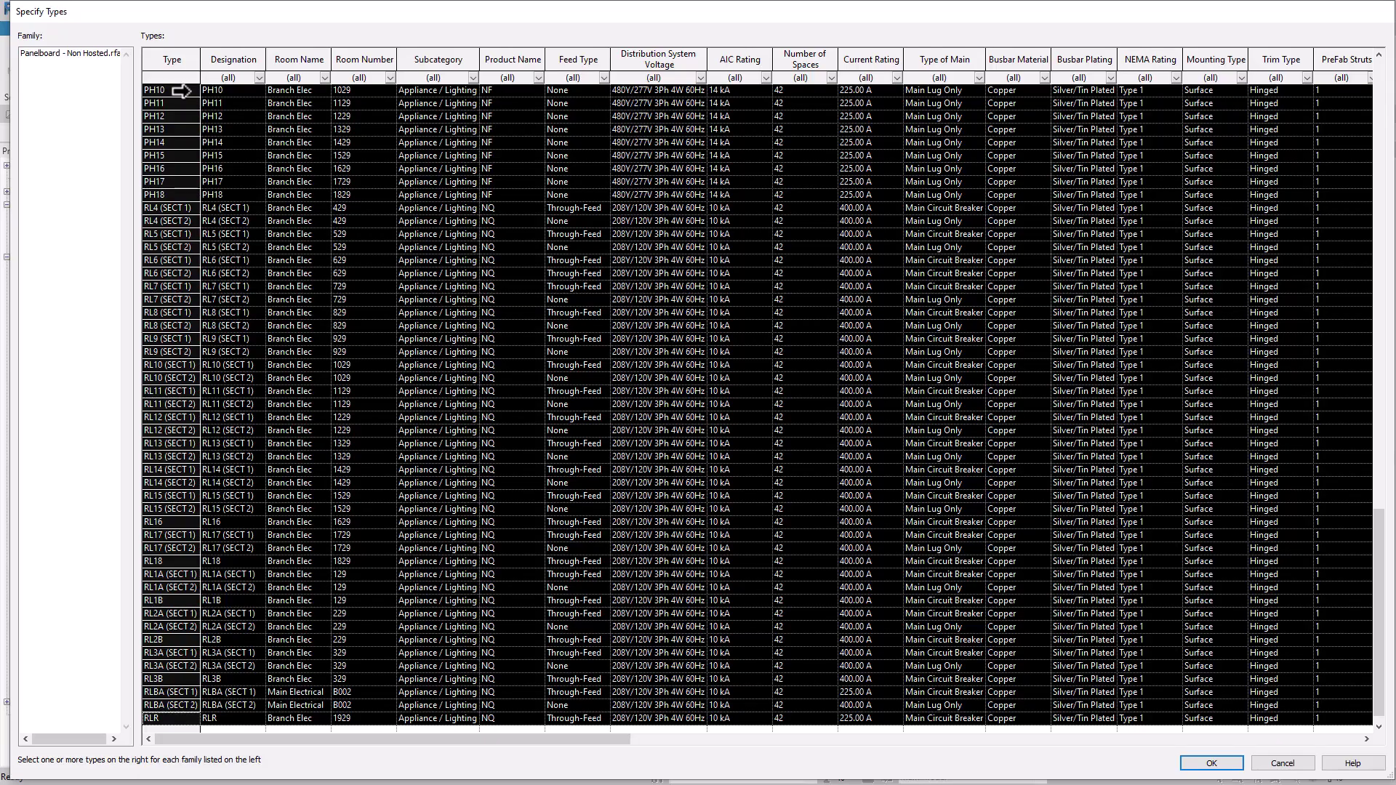
left_click(1210, 762)
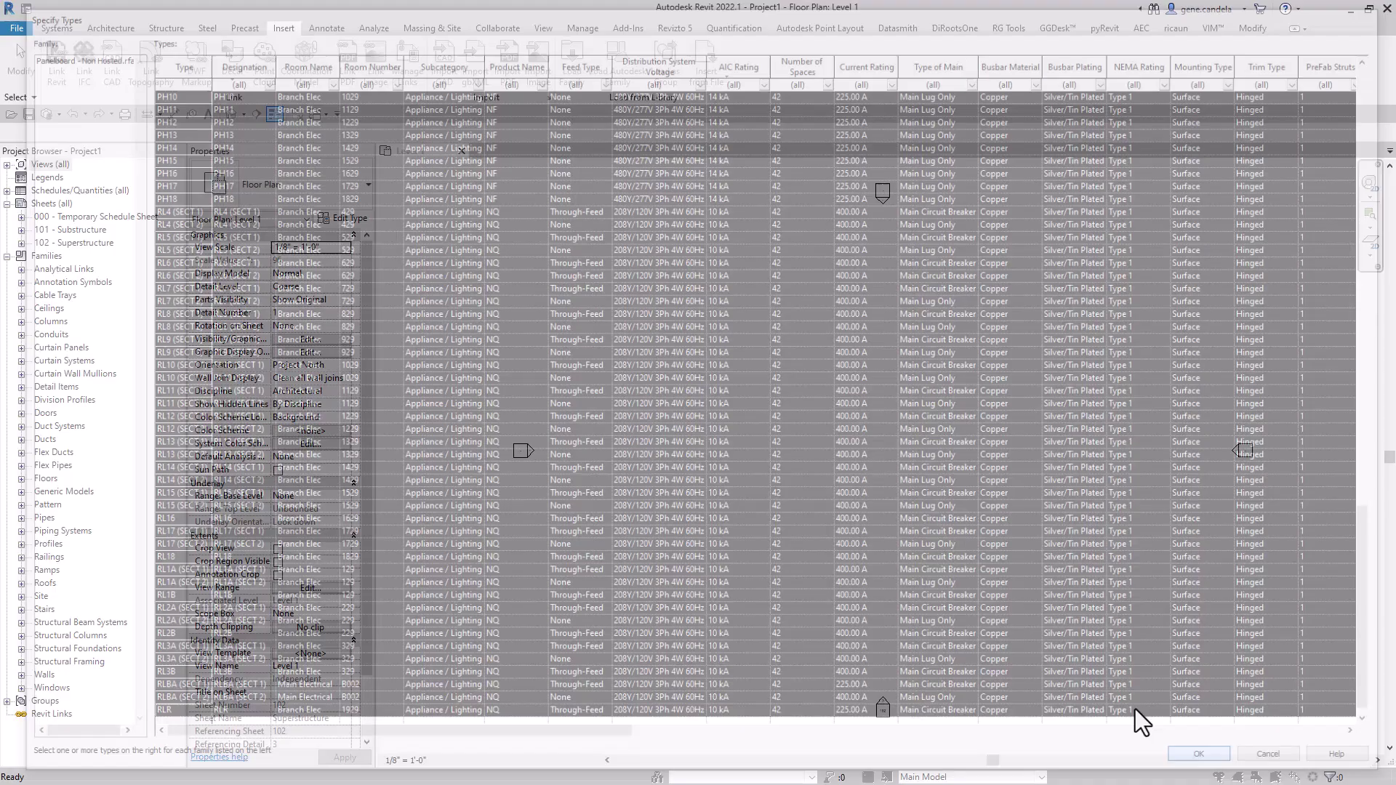
left_click(748, 423)
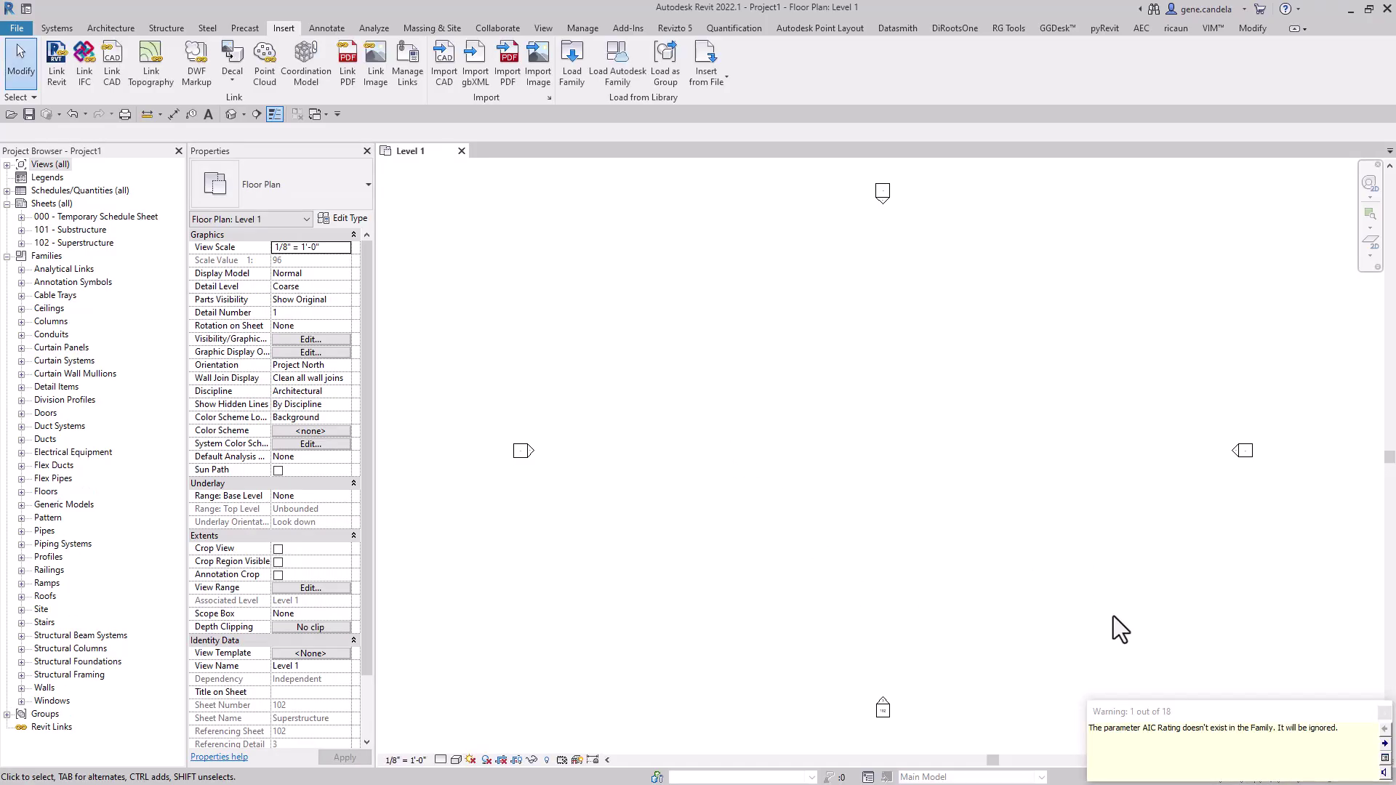
left_click(1384, 712)
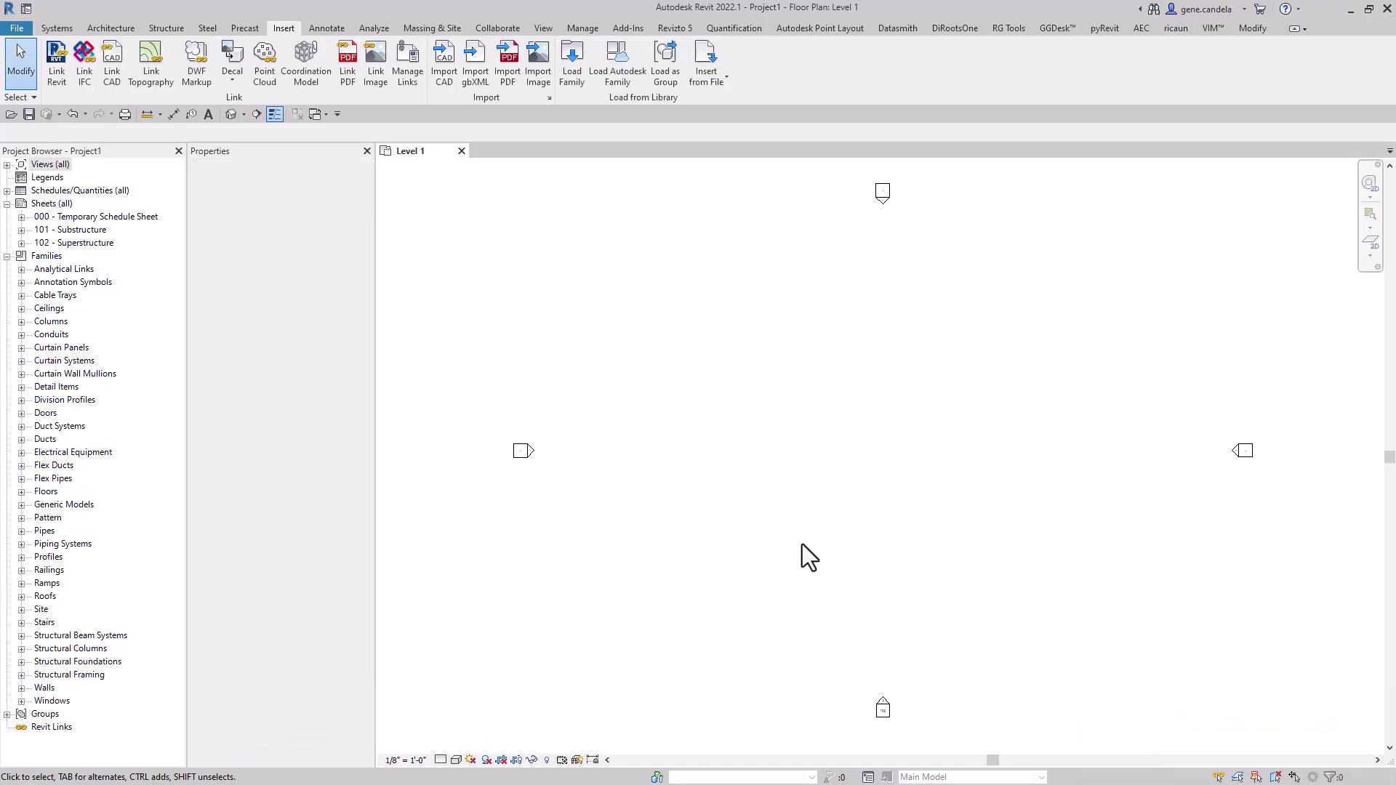
Place an EMH2 panelboard of the Panelboard - Non Hosted family on the work plane in the Level 1 plan
left_click(21, 453)
left_click(35, 465)
left_click(76, 334)
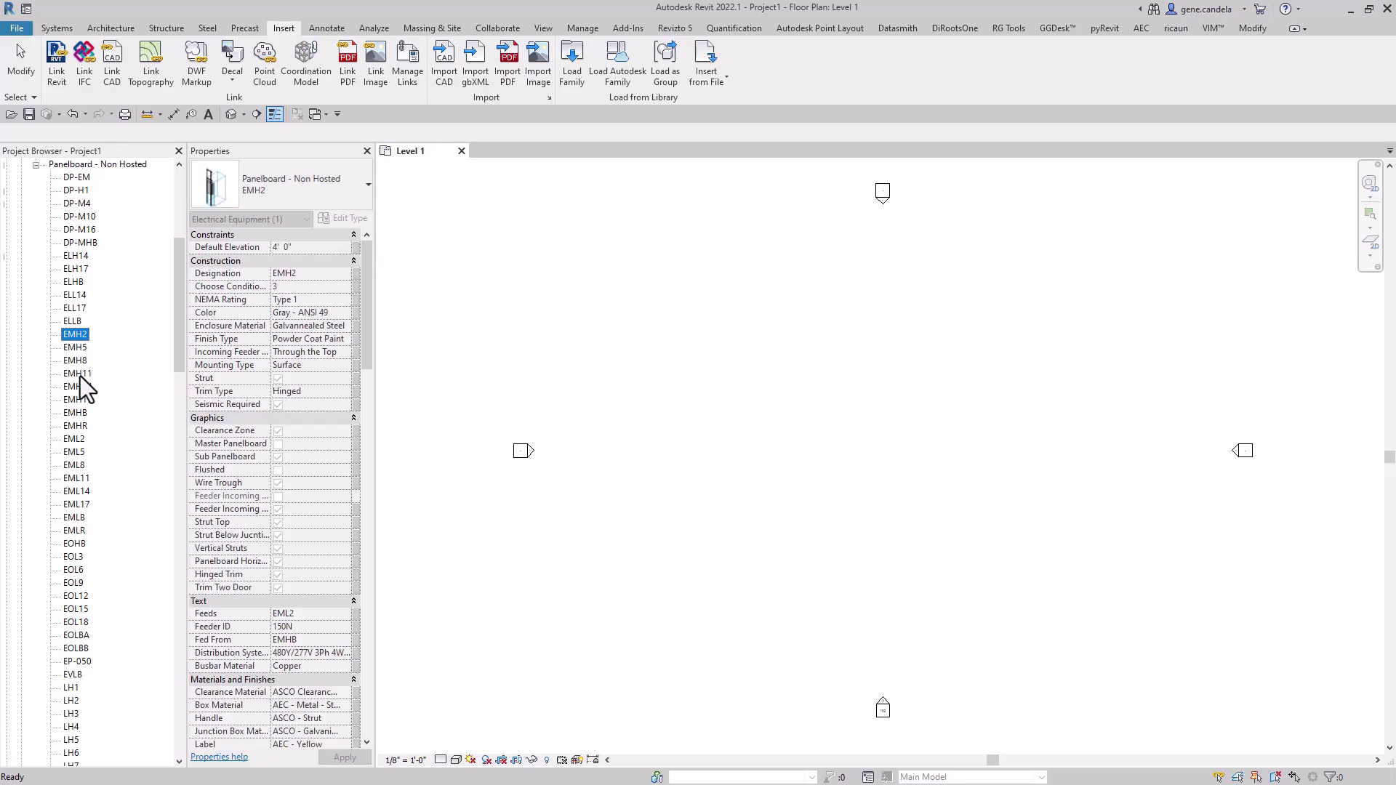
left_click_drag(75, 335, 753, 378)
left_click(736, 66)
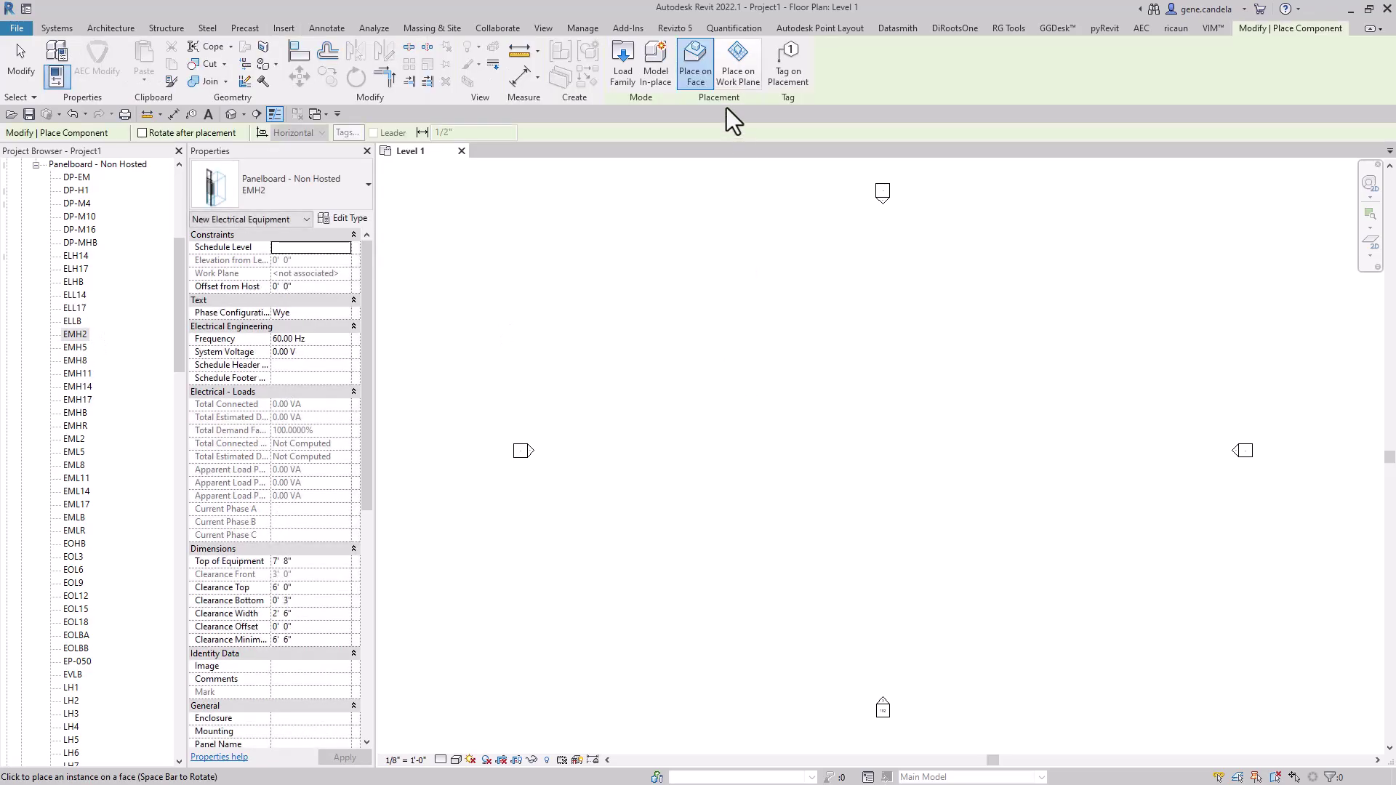
left_click(758, 359)
Place an EMH8 panelboard to the lower right of the EMH2 panelboard and an EML2 panelboard directly below EMH2
left_click(75, 360)
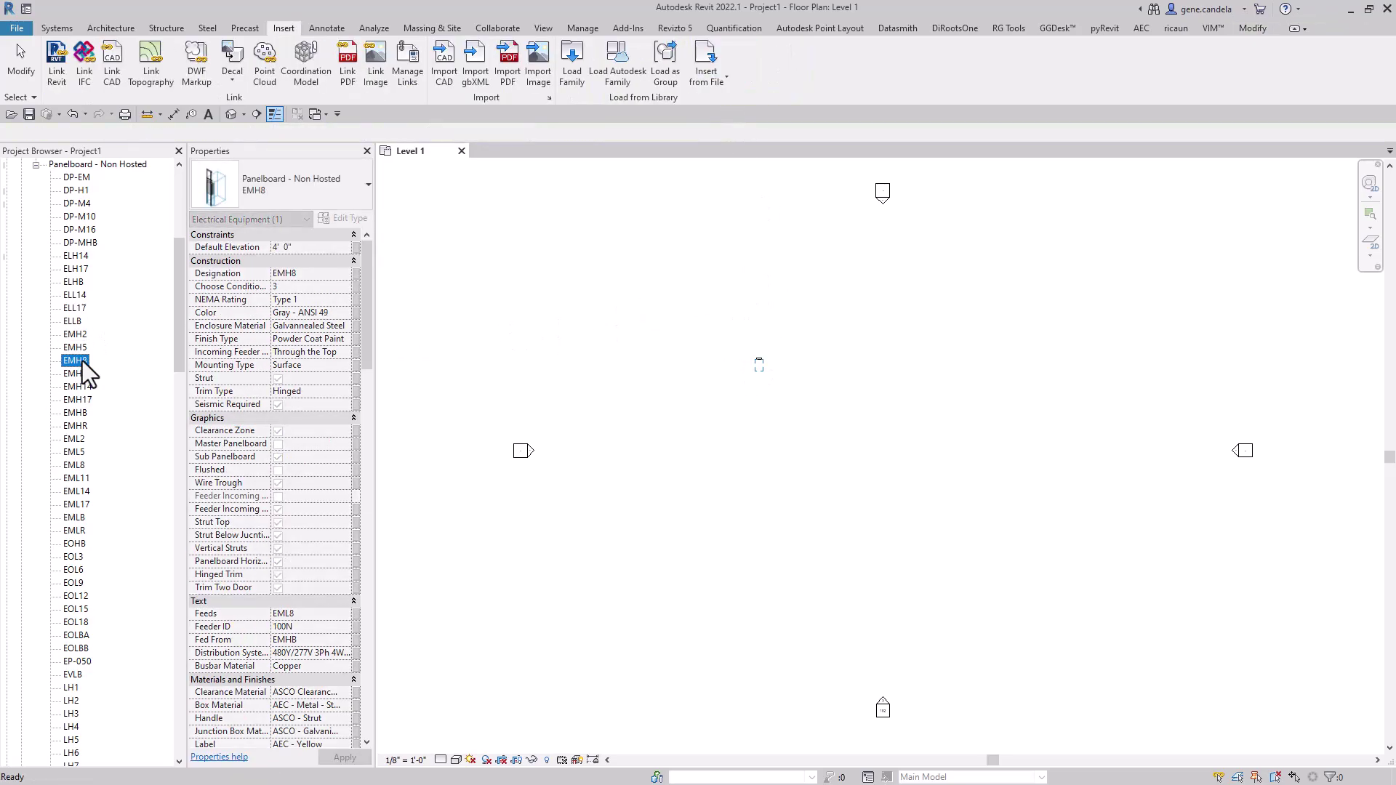
left_click_drag(81, 361, 841, 405)
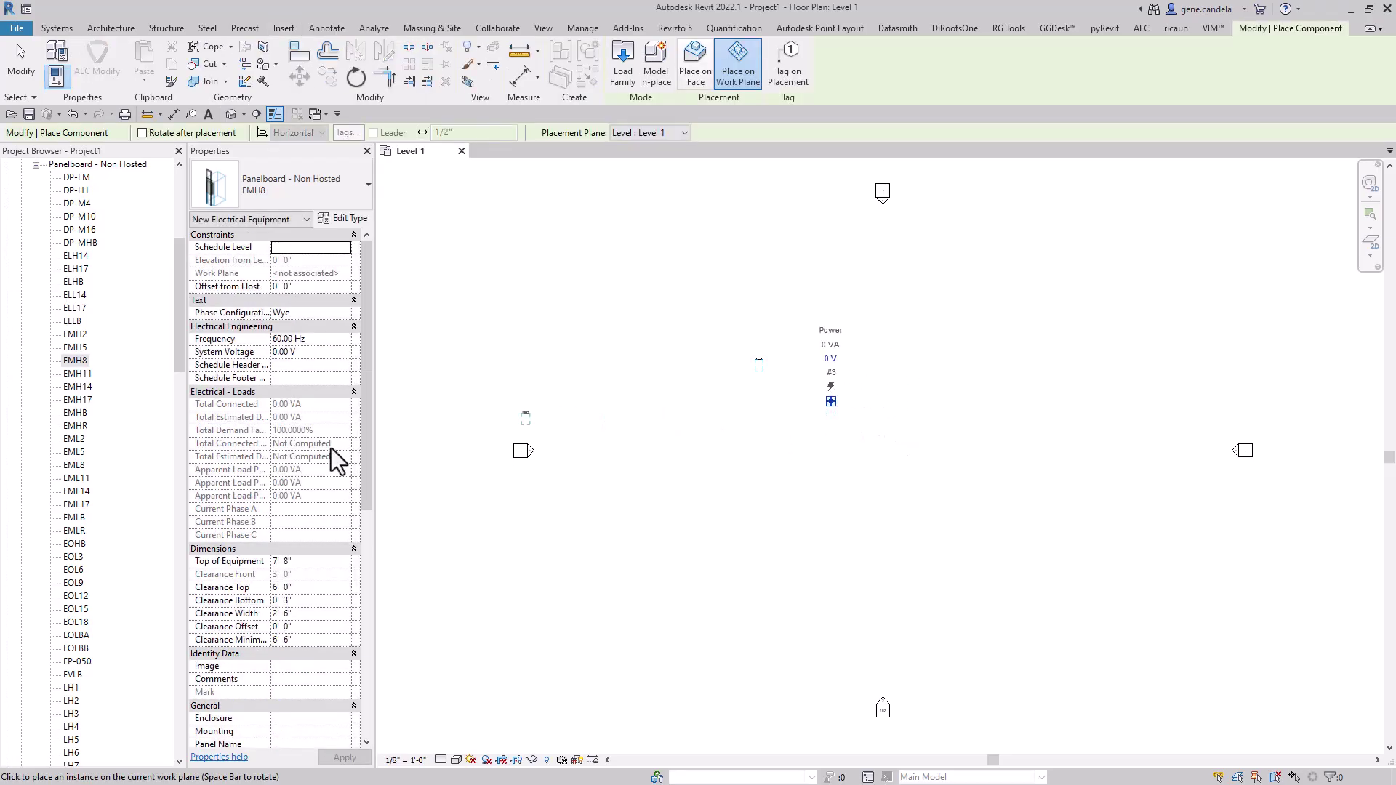
left_click(75, 439)
left_click_drag(79, 439, 748, 414)
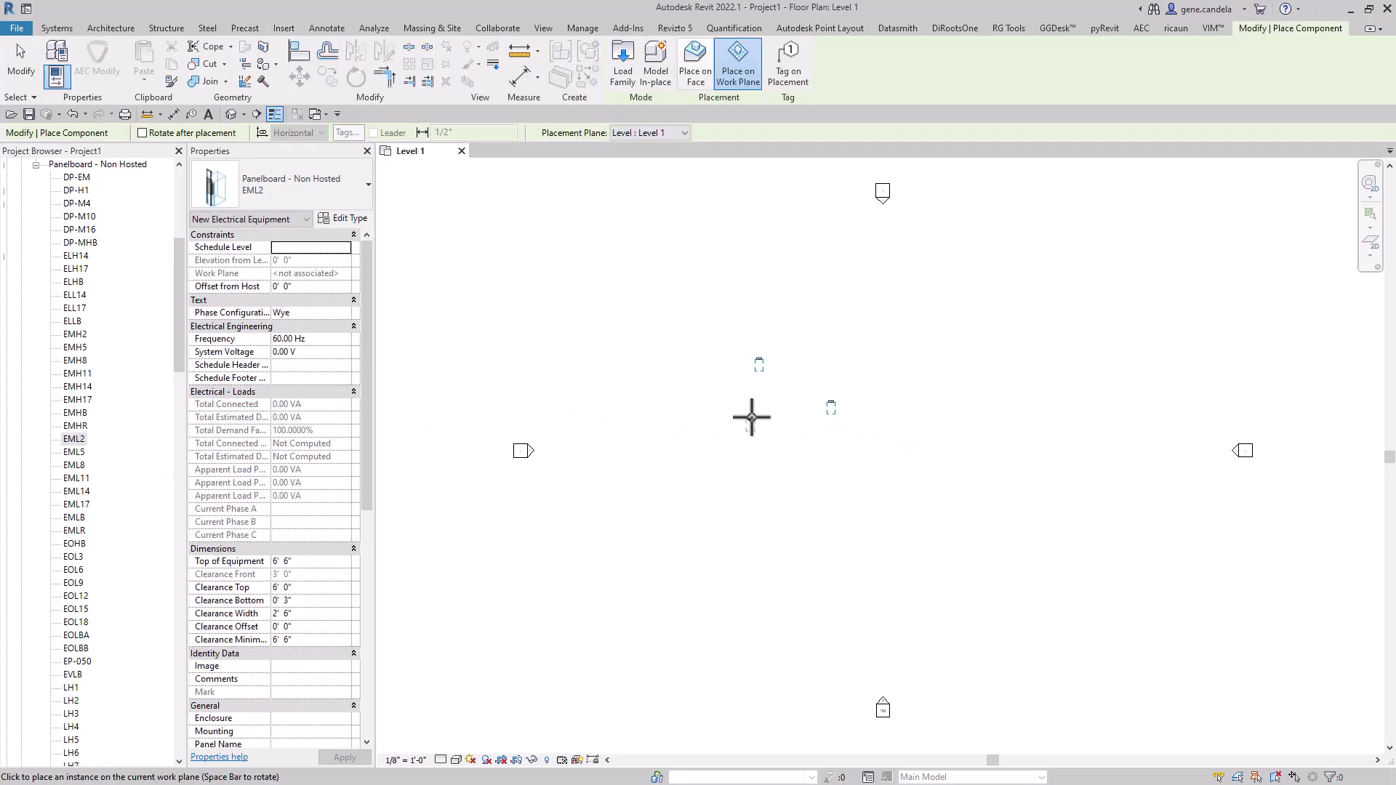
left_click(758, 413)
key("Escape")
key("Escape")
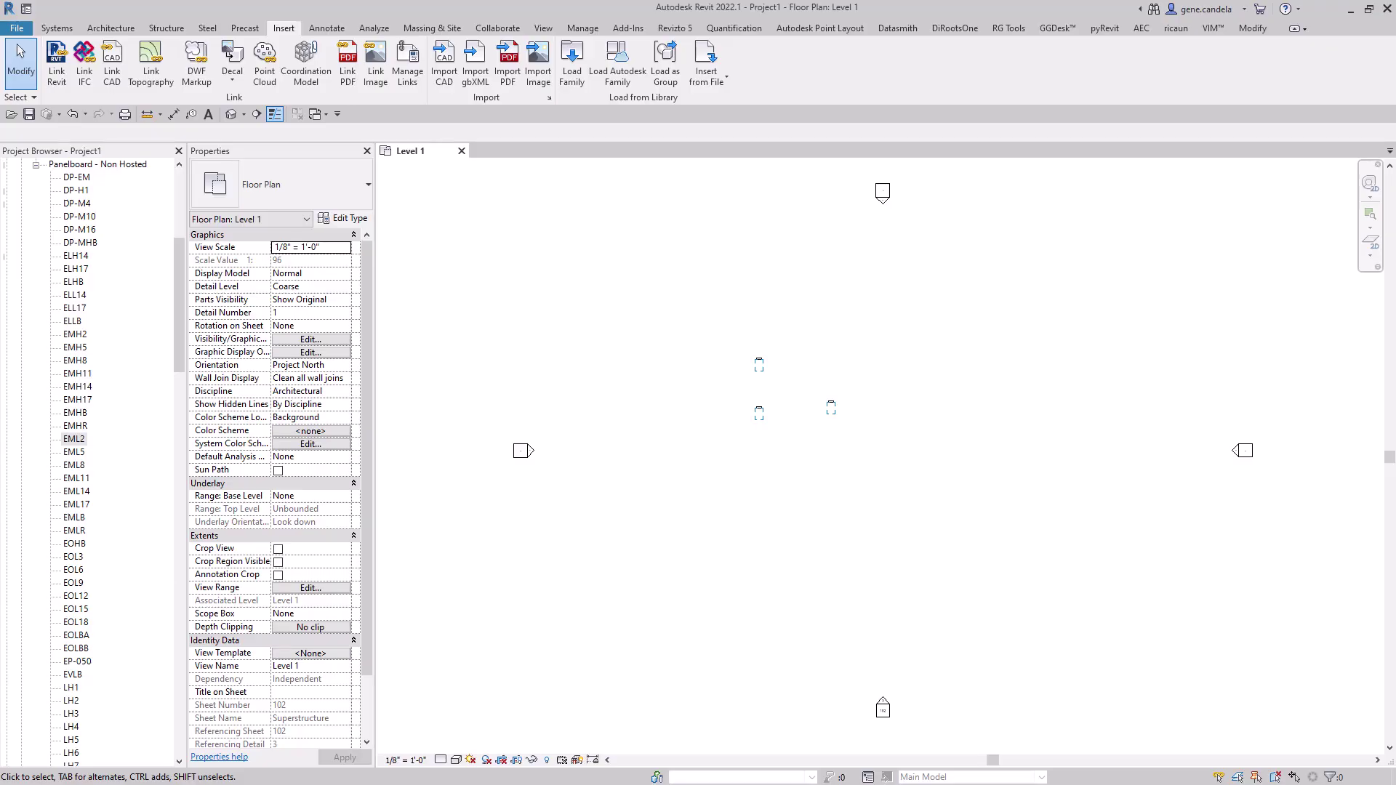
Switch to the OmniClass 23 - BIM Group Test workbook in Excel and review the transformer parameters and their values on the Transformers sheet
key("alt+Tab")
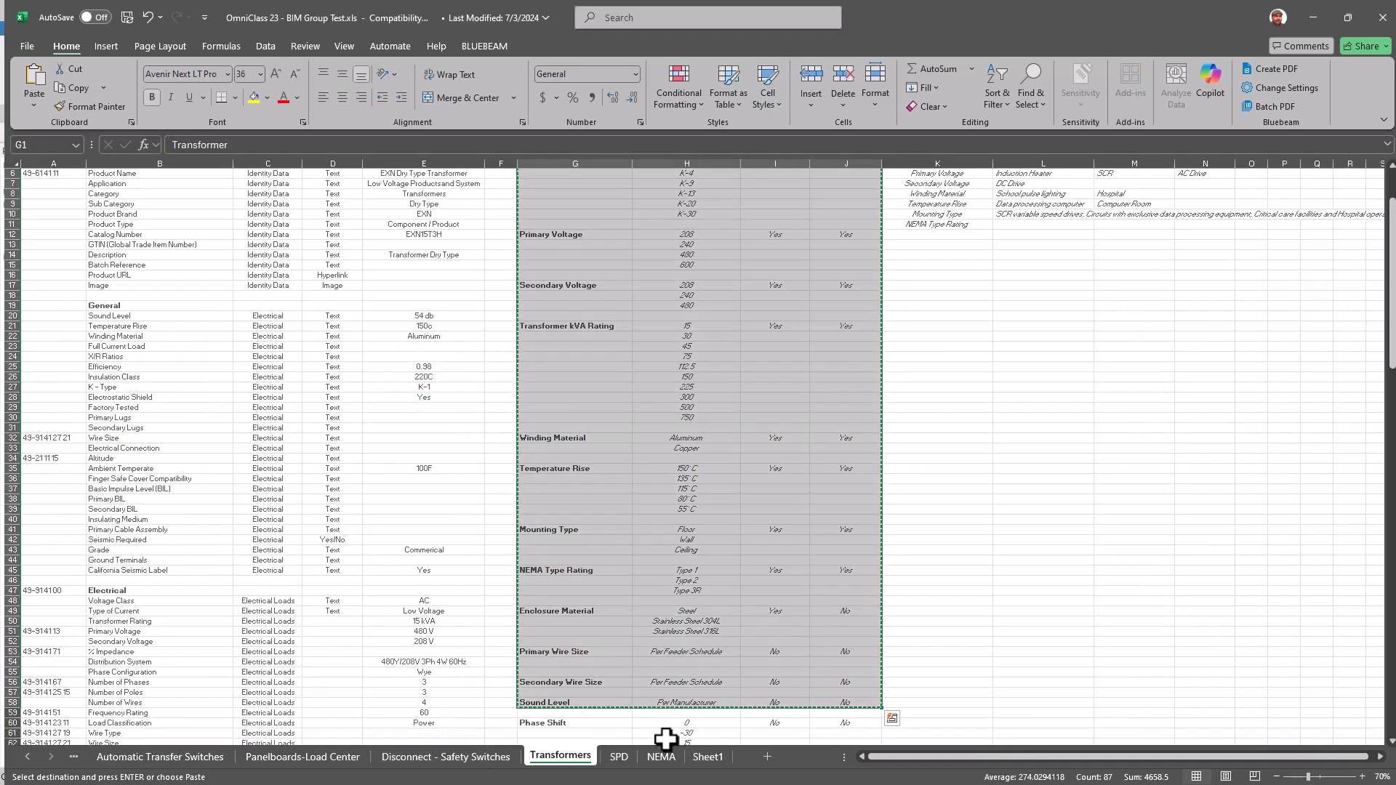
left_click(666, 518)
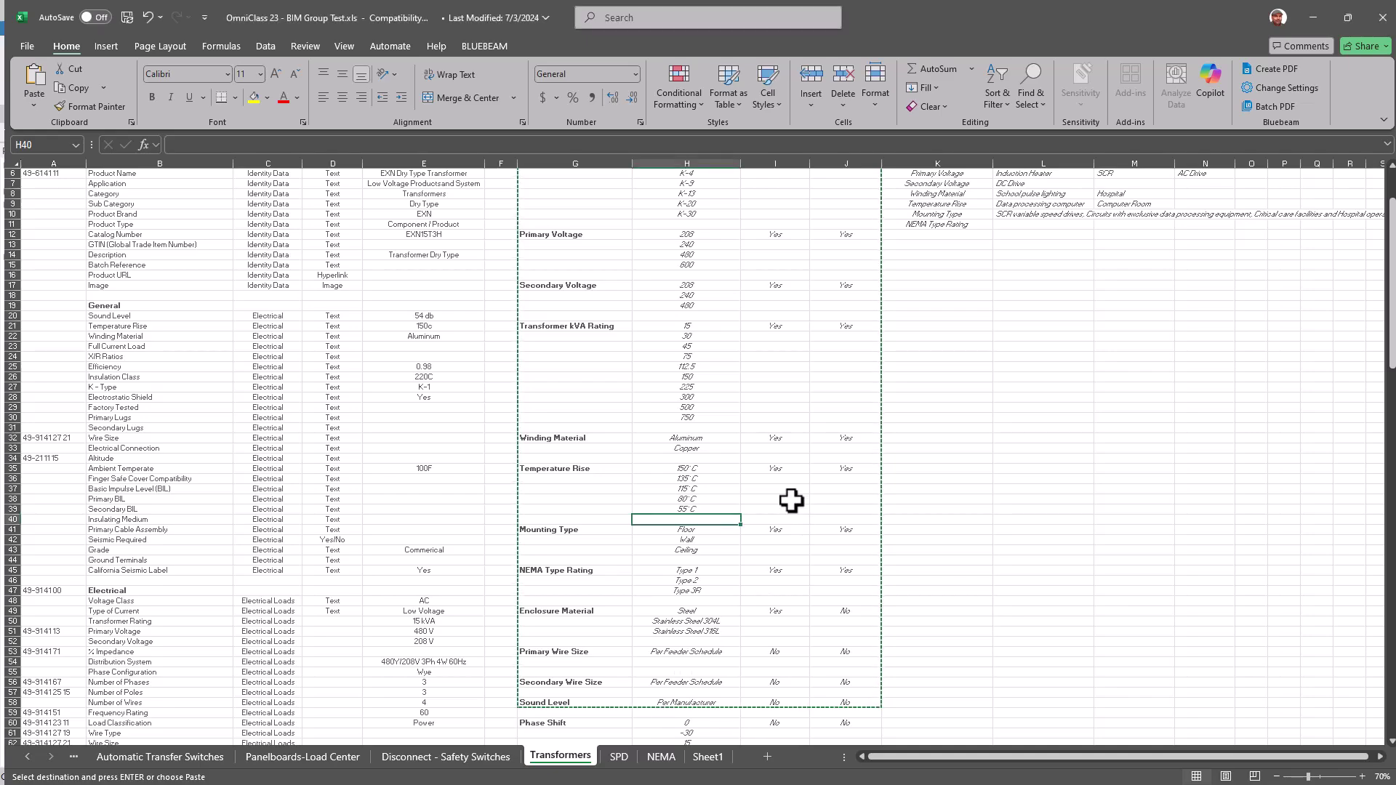
scroll(791, 501, "up", 2)
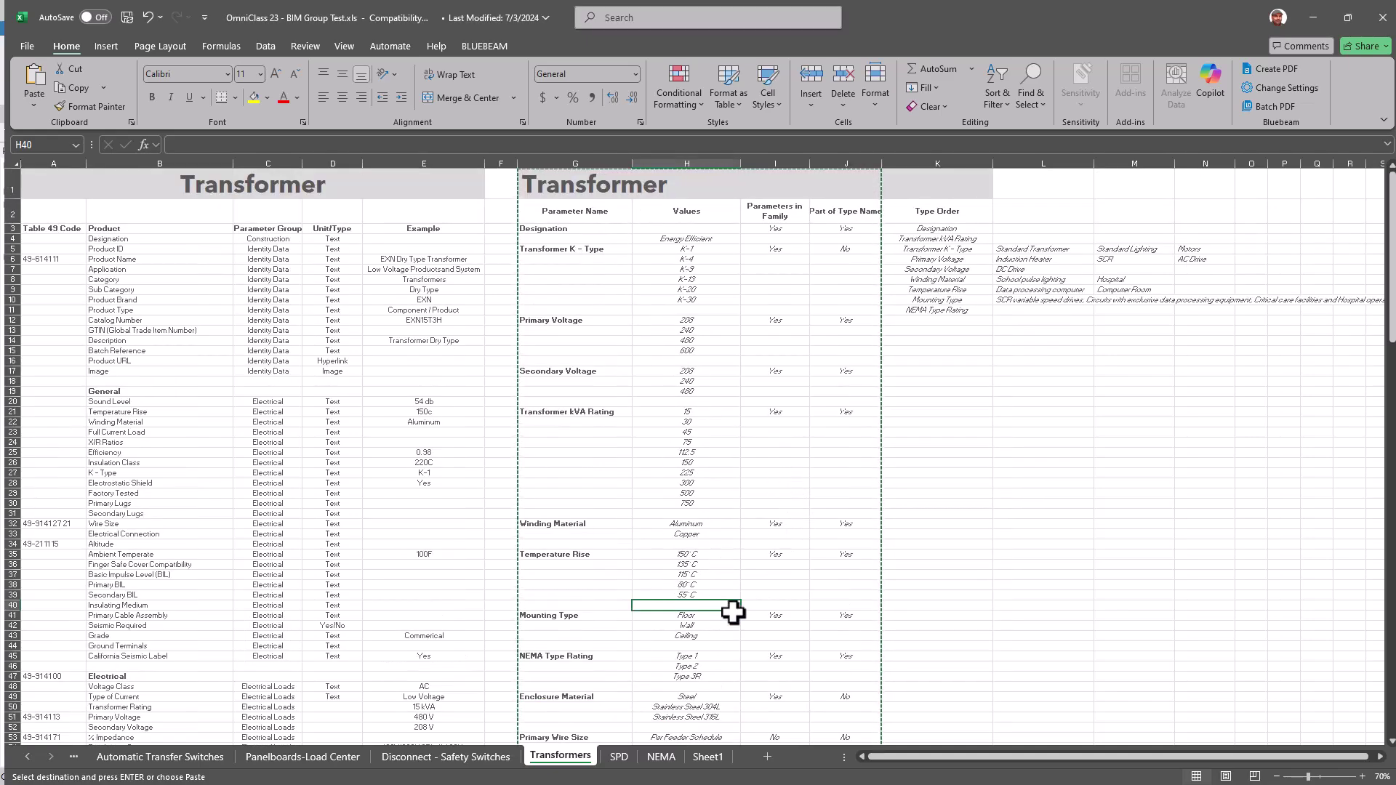
scroll(733, 613, "down", 4)
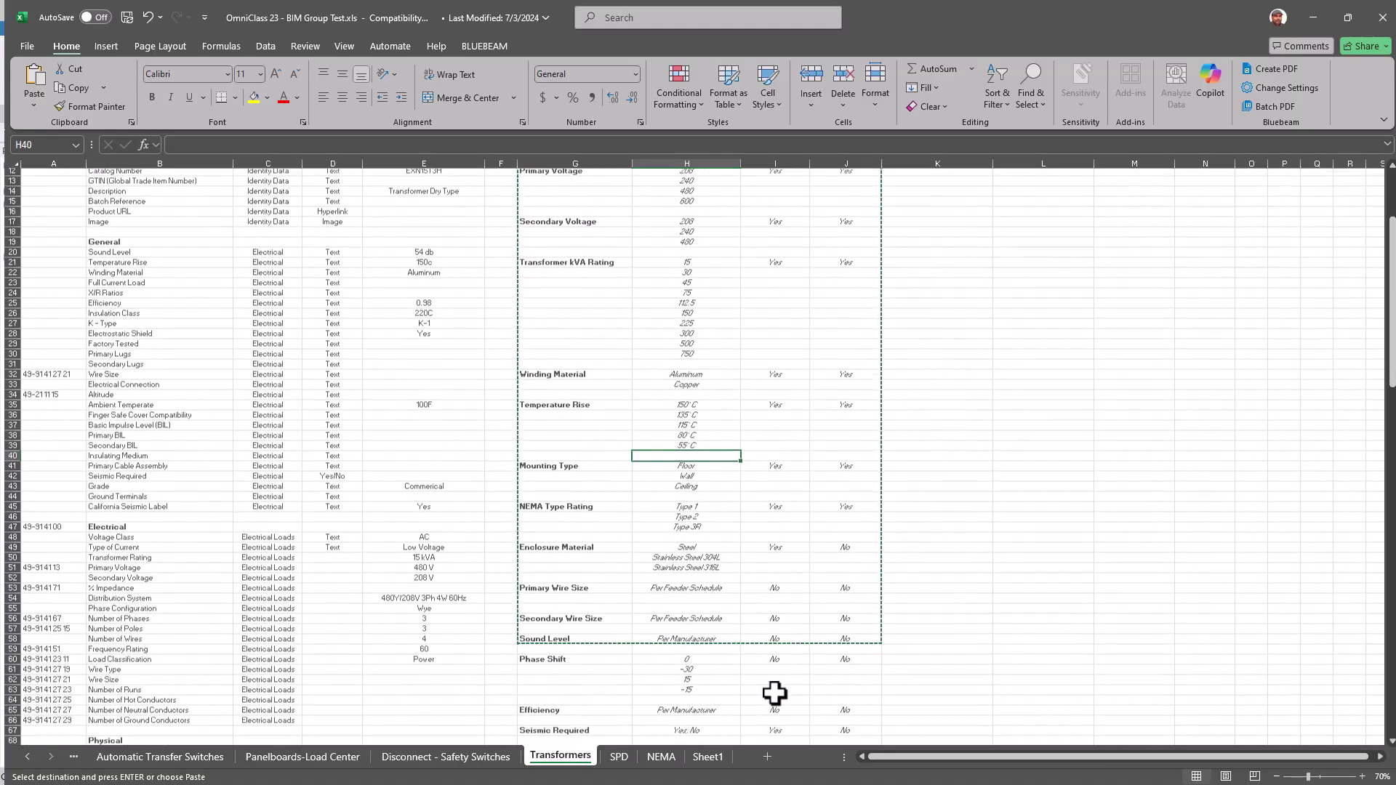
left_click(775, 669)
scroll(652, 302, "up", 4)
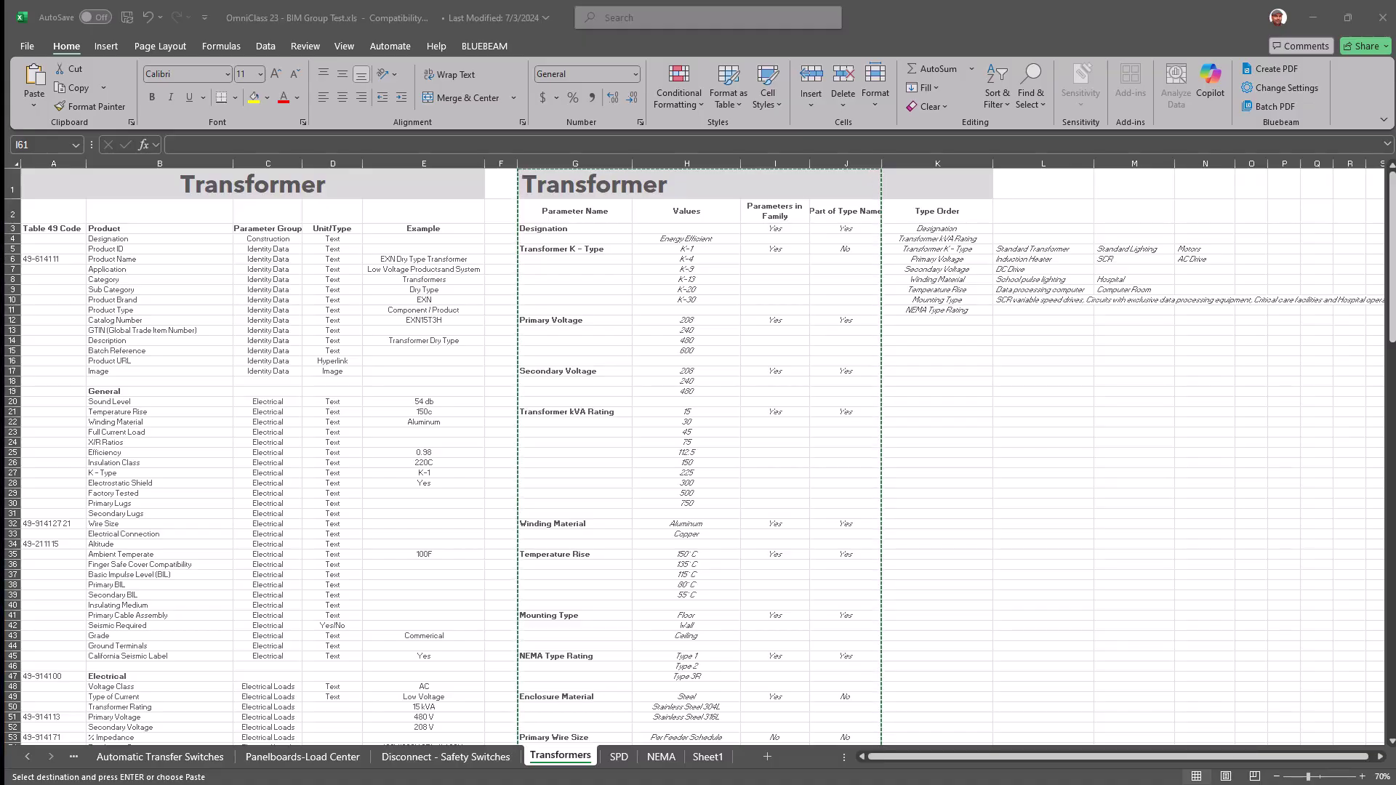
Switch to the Submital Manufacturers workbook and review the BIM Parameters sheet from Conduit through the Electrical group and beyond
key("alt+Tab")
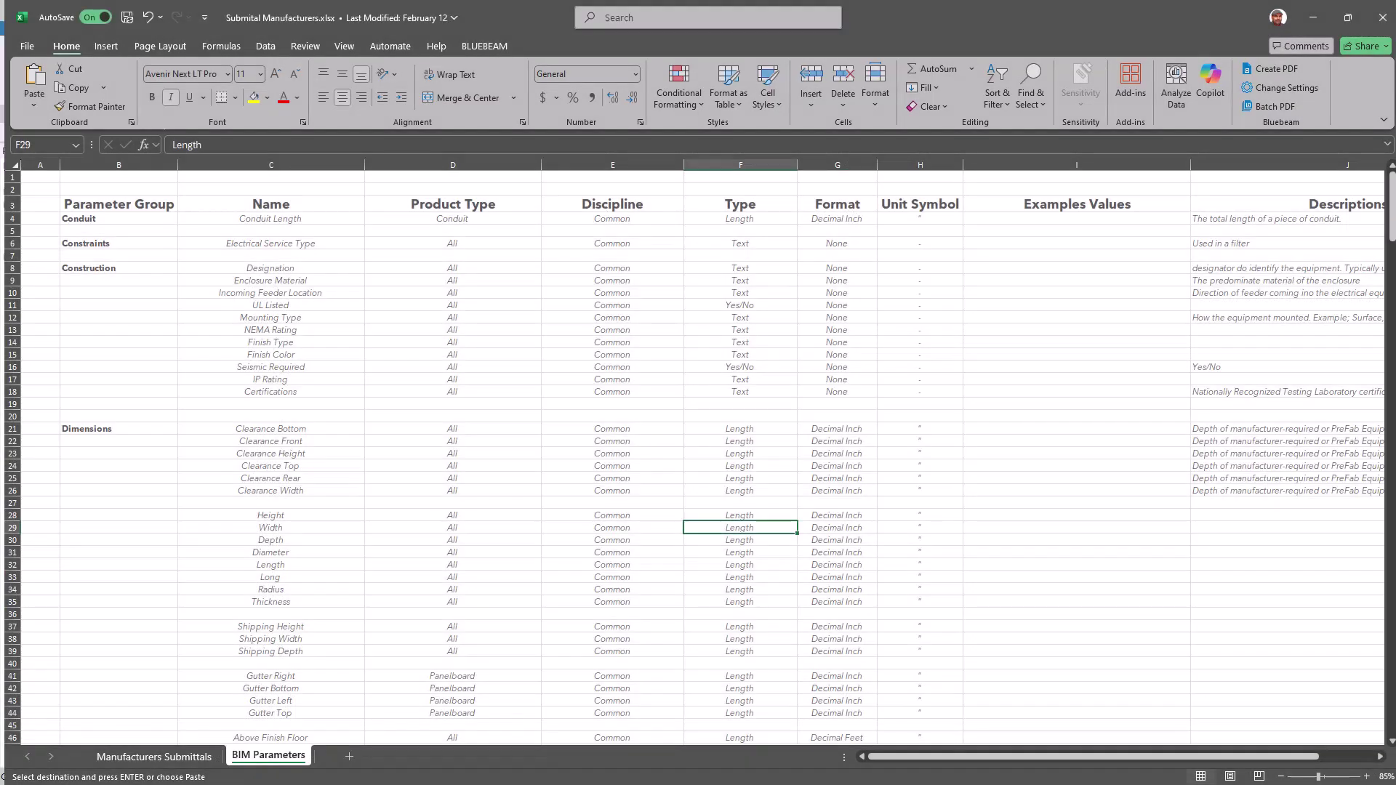
left_click(590, 302)
scroll(377, 676, "down", 10)
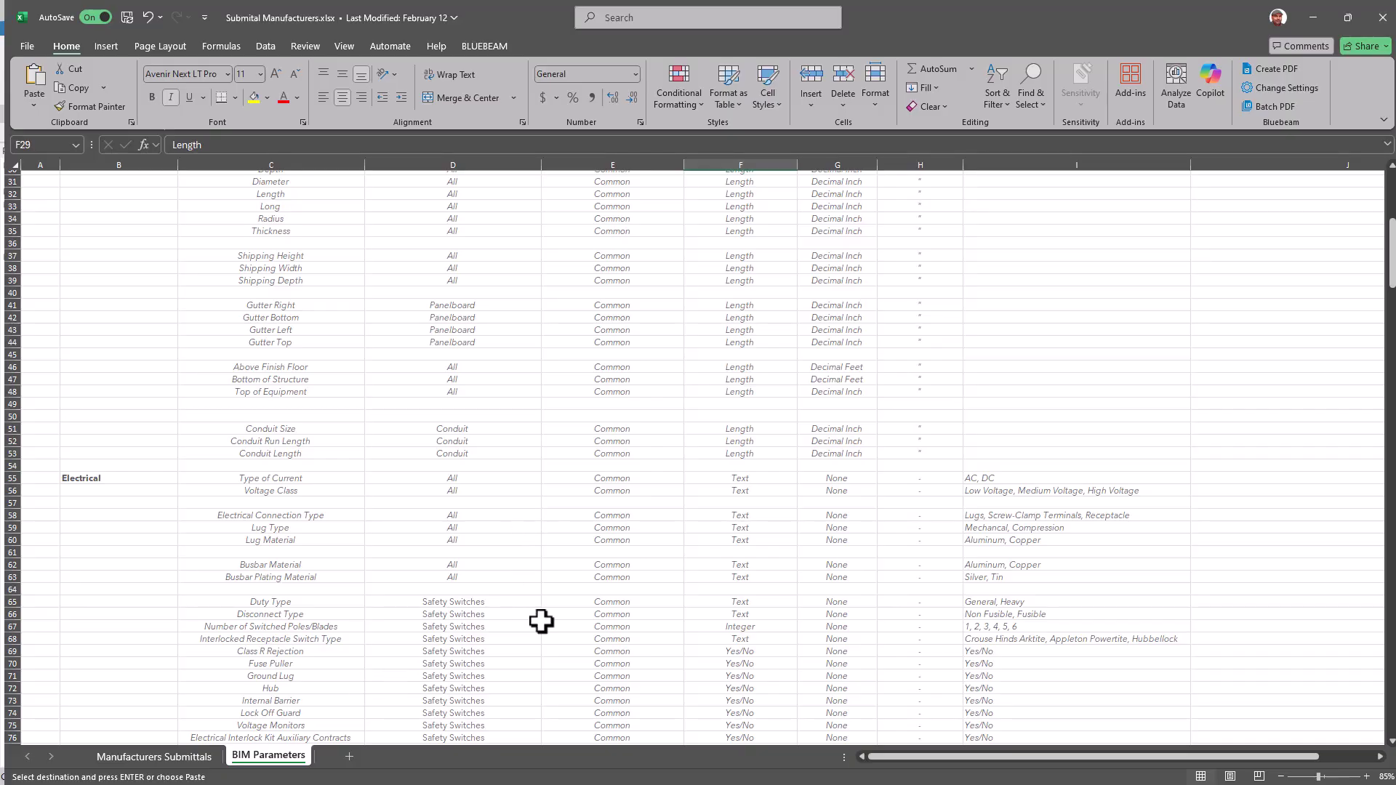
scroll(560, 649, "down", 2)
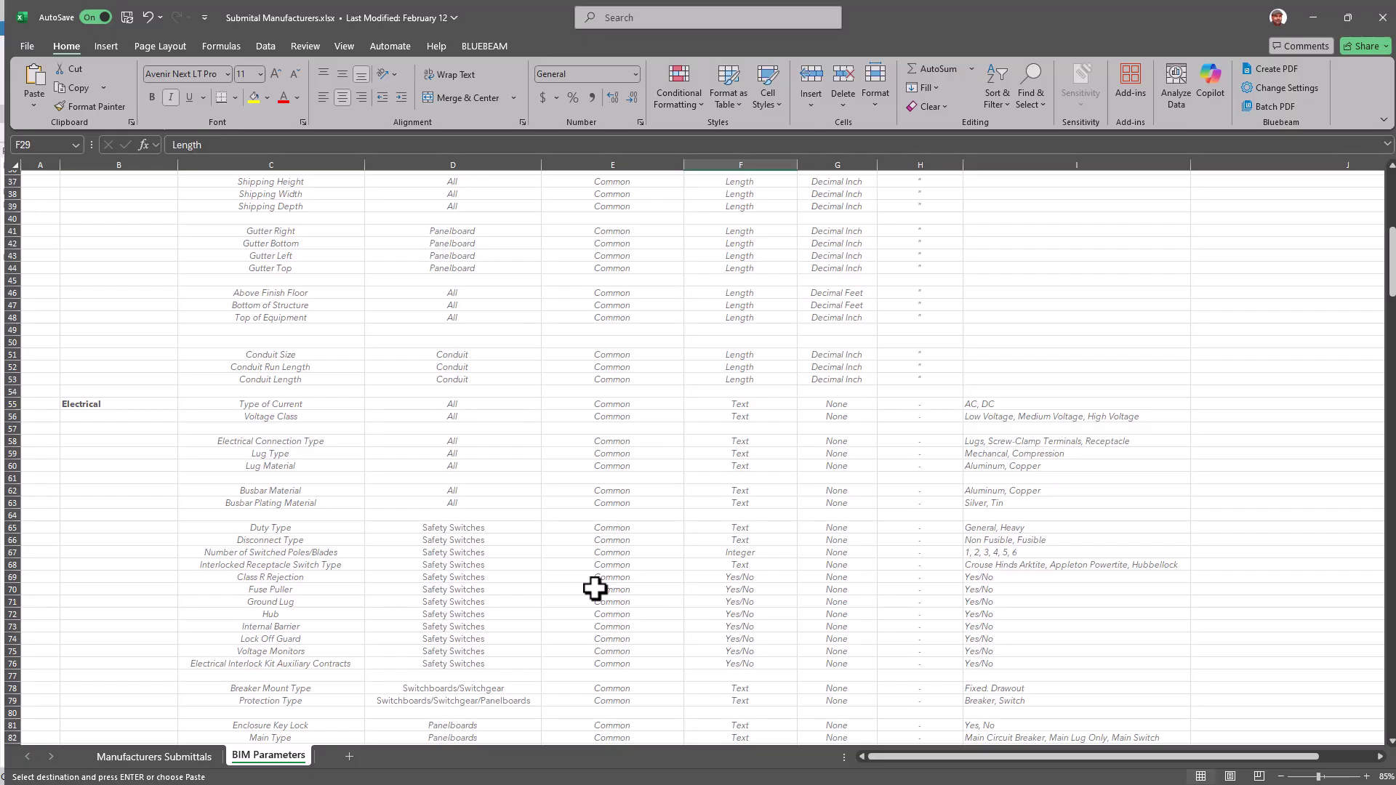
scroll(595, 589, "down", 18)
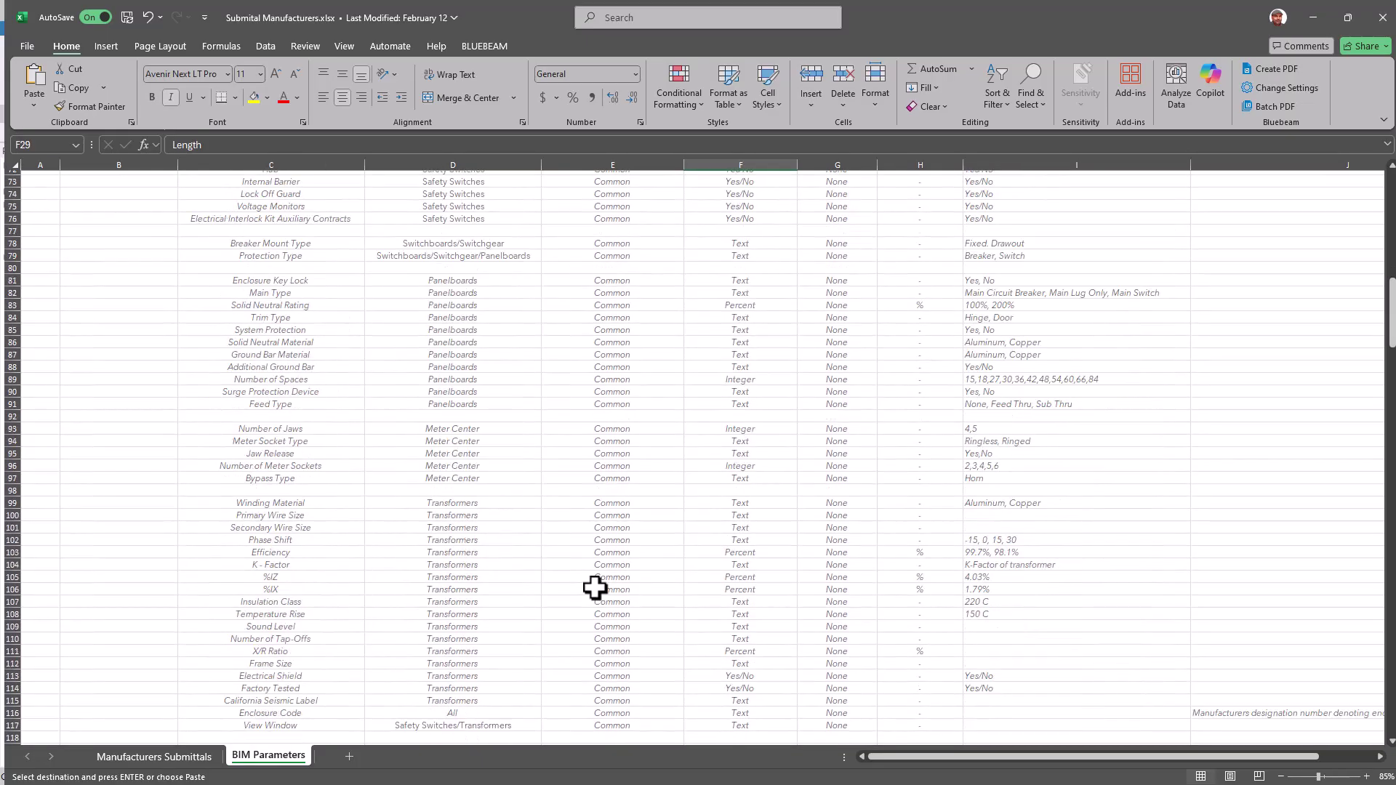
scroll(594, 588, "down", 7)
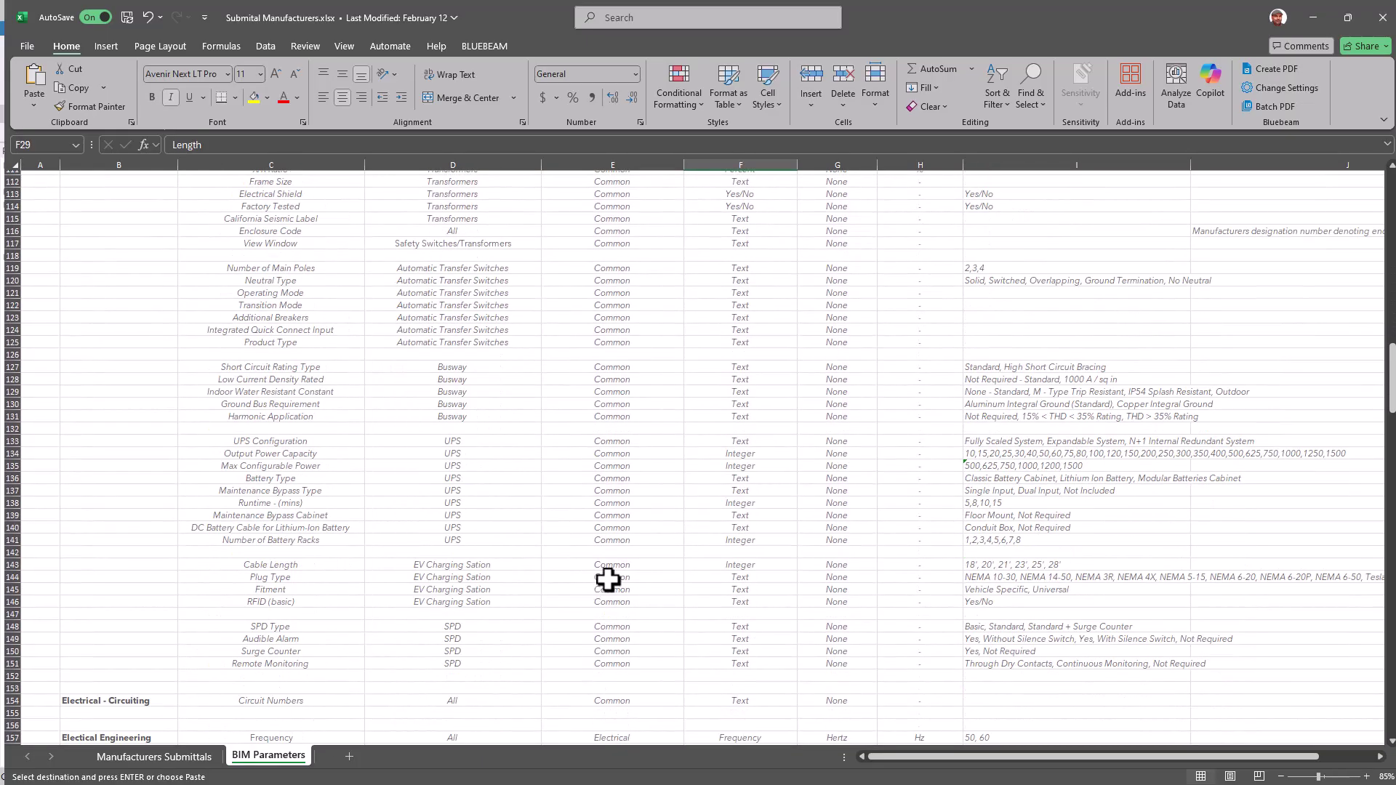
Review the BIM Parameters sheet down to the Electrical - Loads group, and examine the Discipline column for the Dimensions and Electrical parameters
scroll(595, 587, "down", 3)
scroll(709, 576, "down", 6)
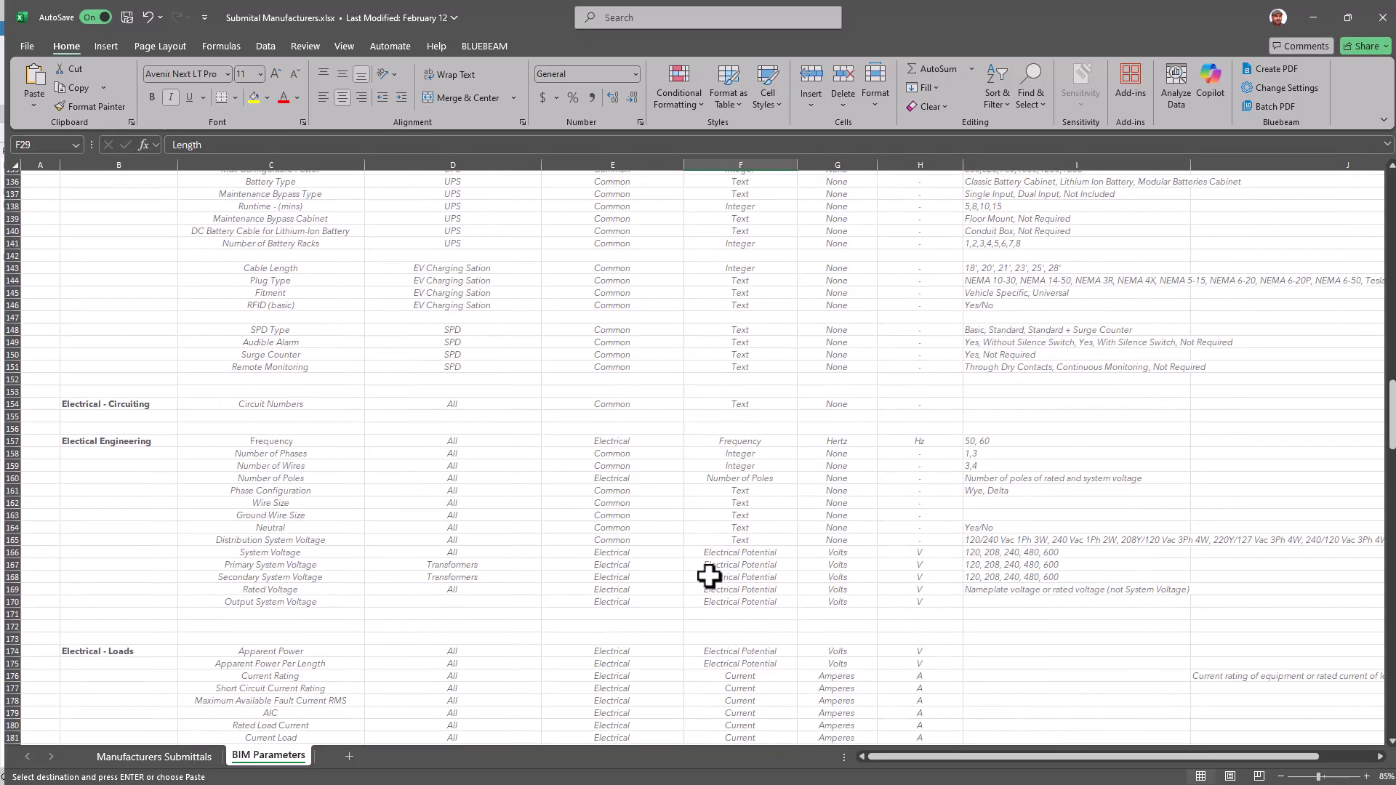
scroll(584, 558, "up", 20)
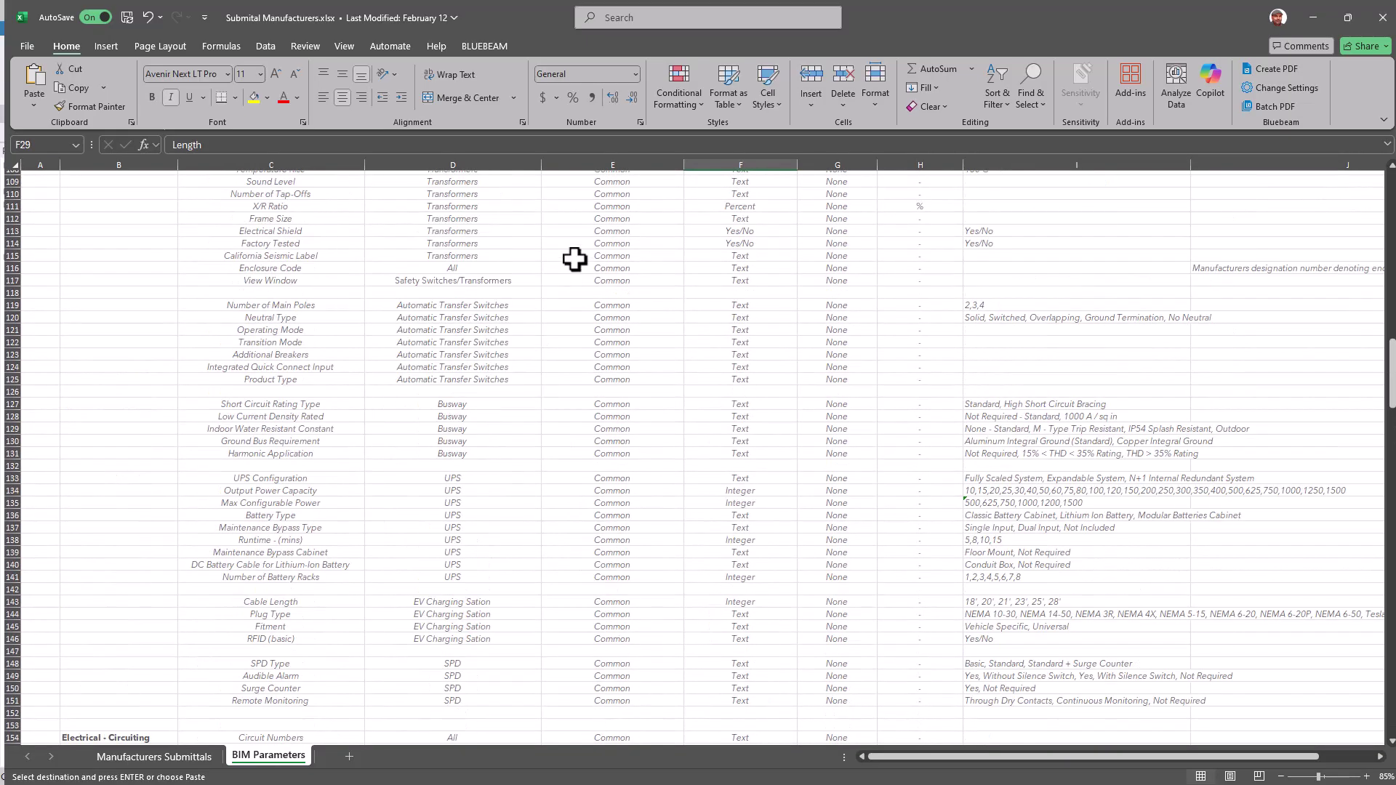
scroll(609, 375, "up", 2)
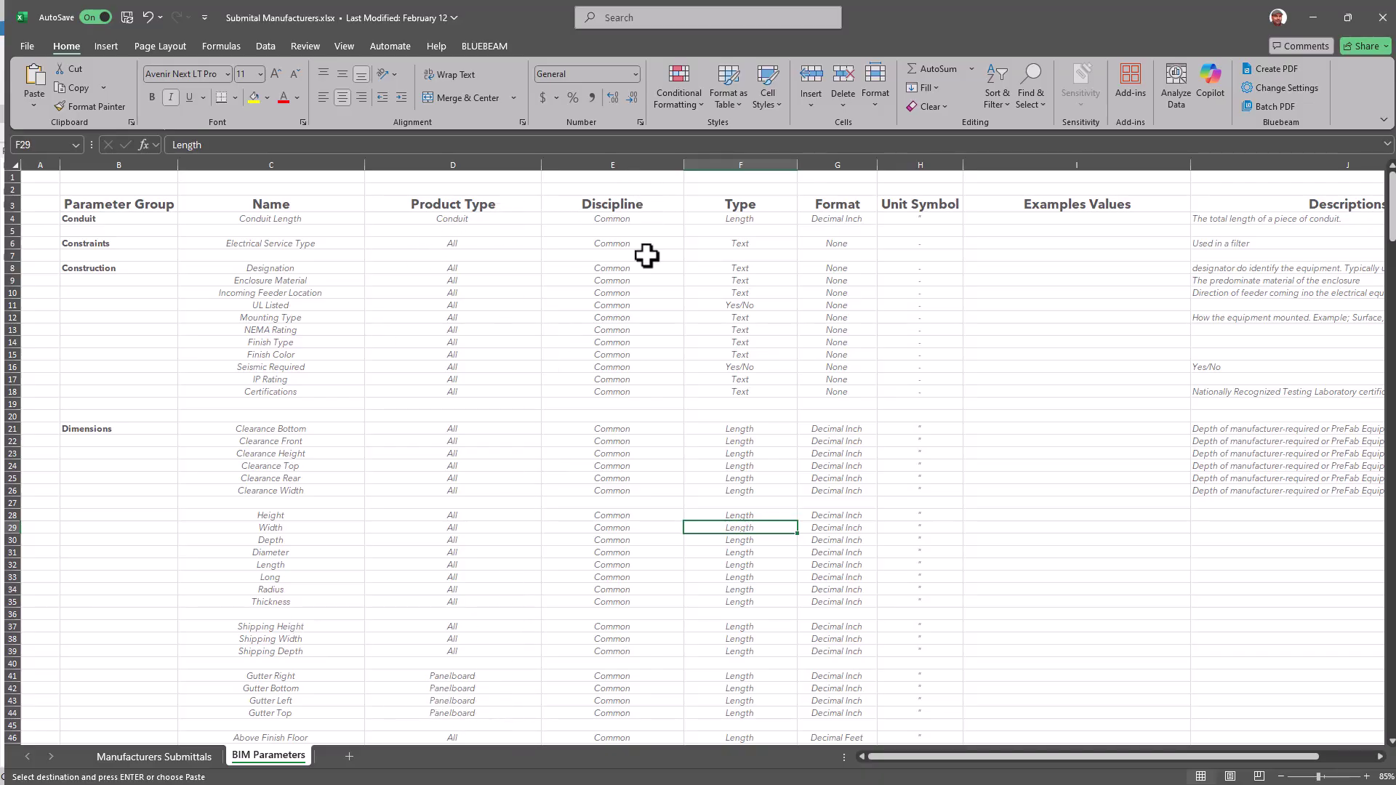
left_click(623, 477)
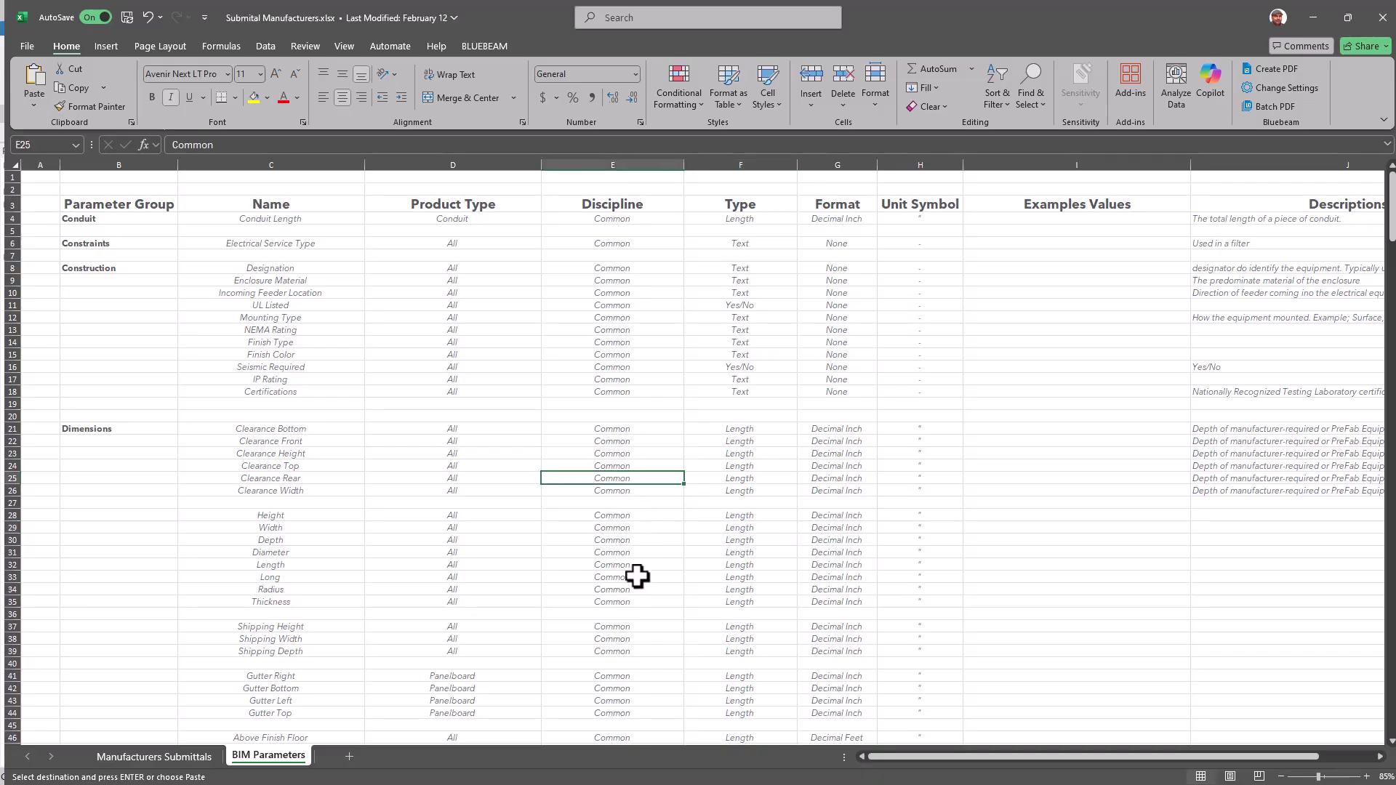
scroll(636, 576, "down", 18)
scroll(662, 560, "up", 11)
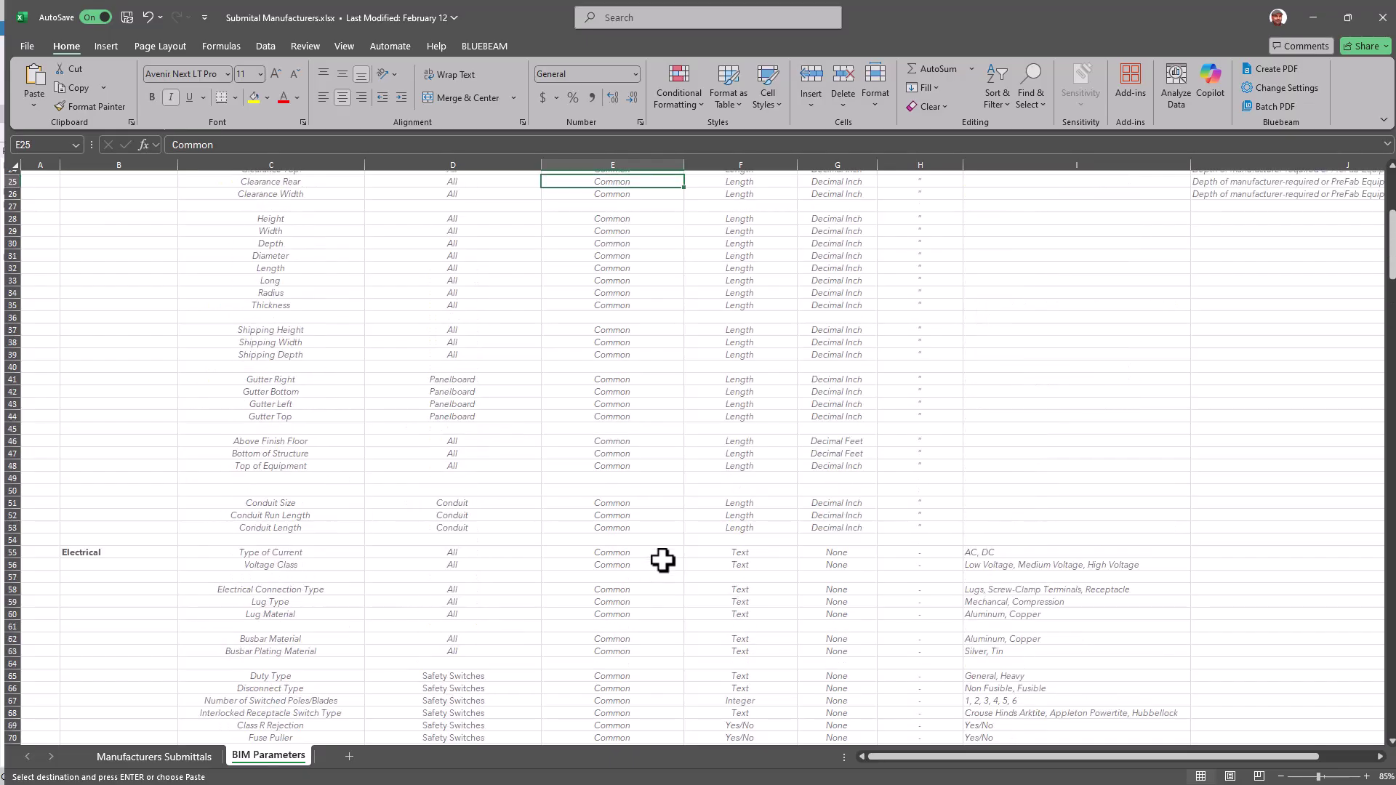
scroll(662, 560, "up", 8)
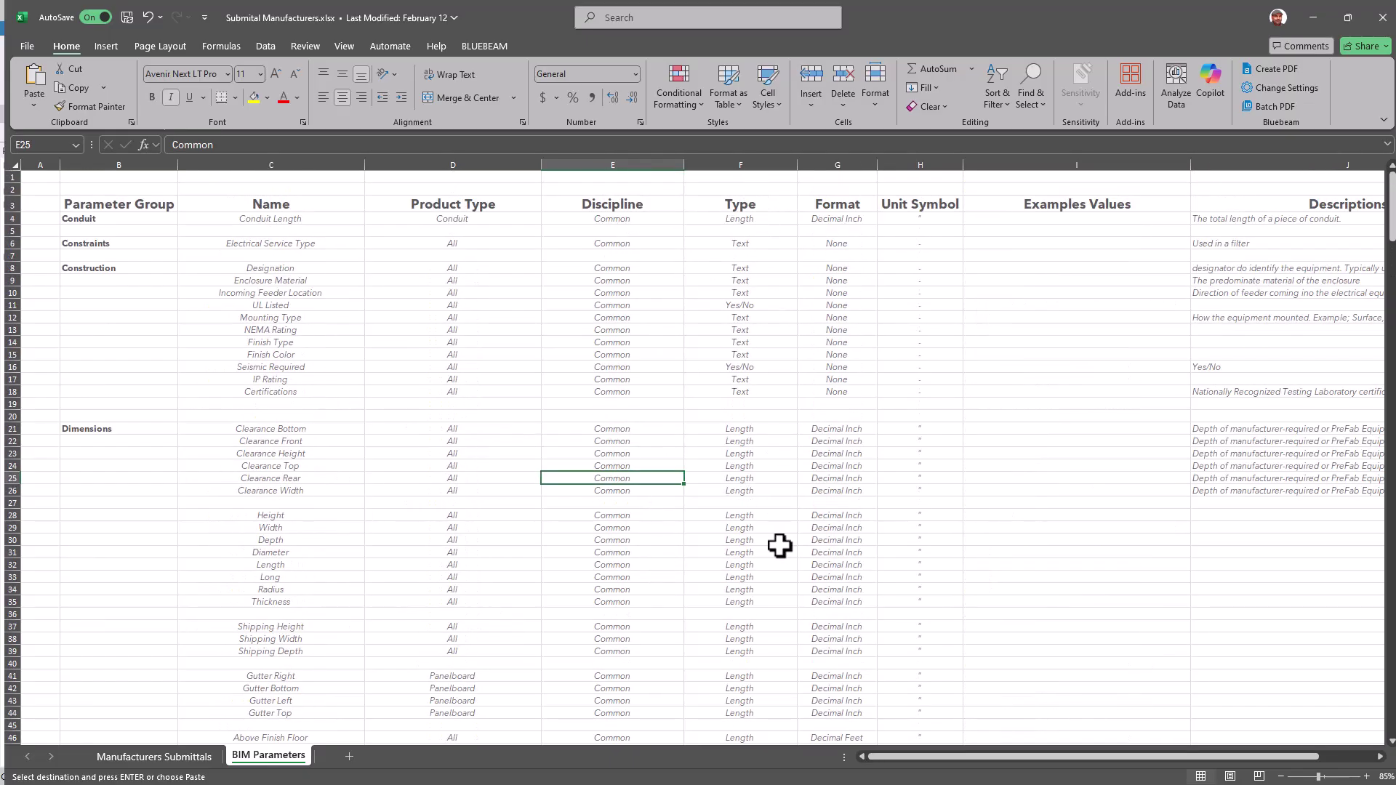
Examine the Type and Format columns of the Dimensions parameters and the Examples Values column of the Electrical parameters through Transformers
left_click(771, 576)
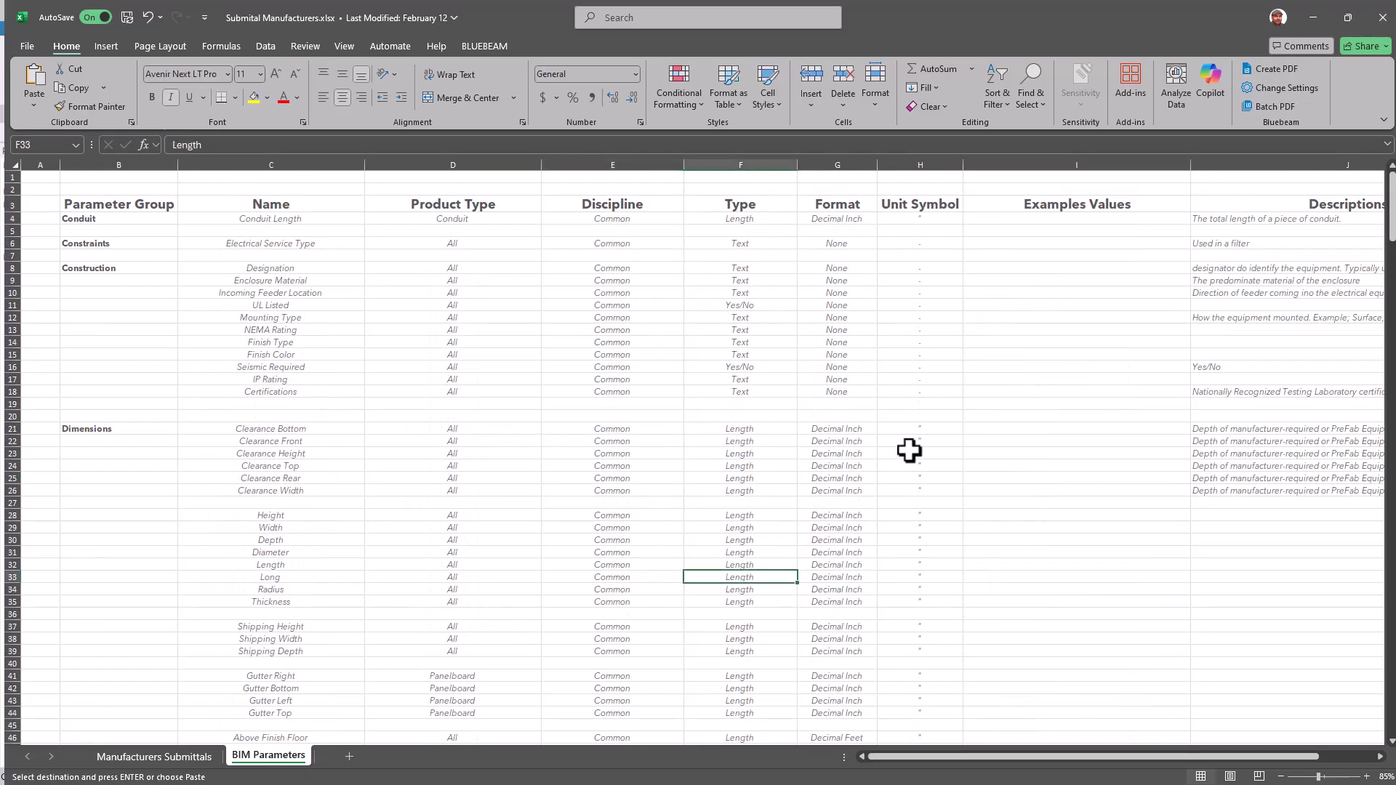
left_click_drag(855, 576, 855, 564)
key("ctrl+v")
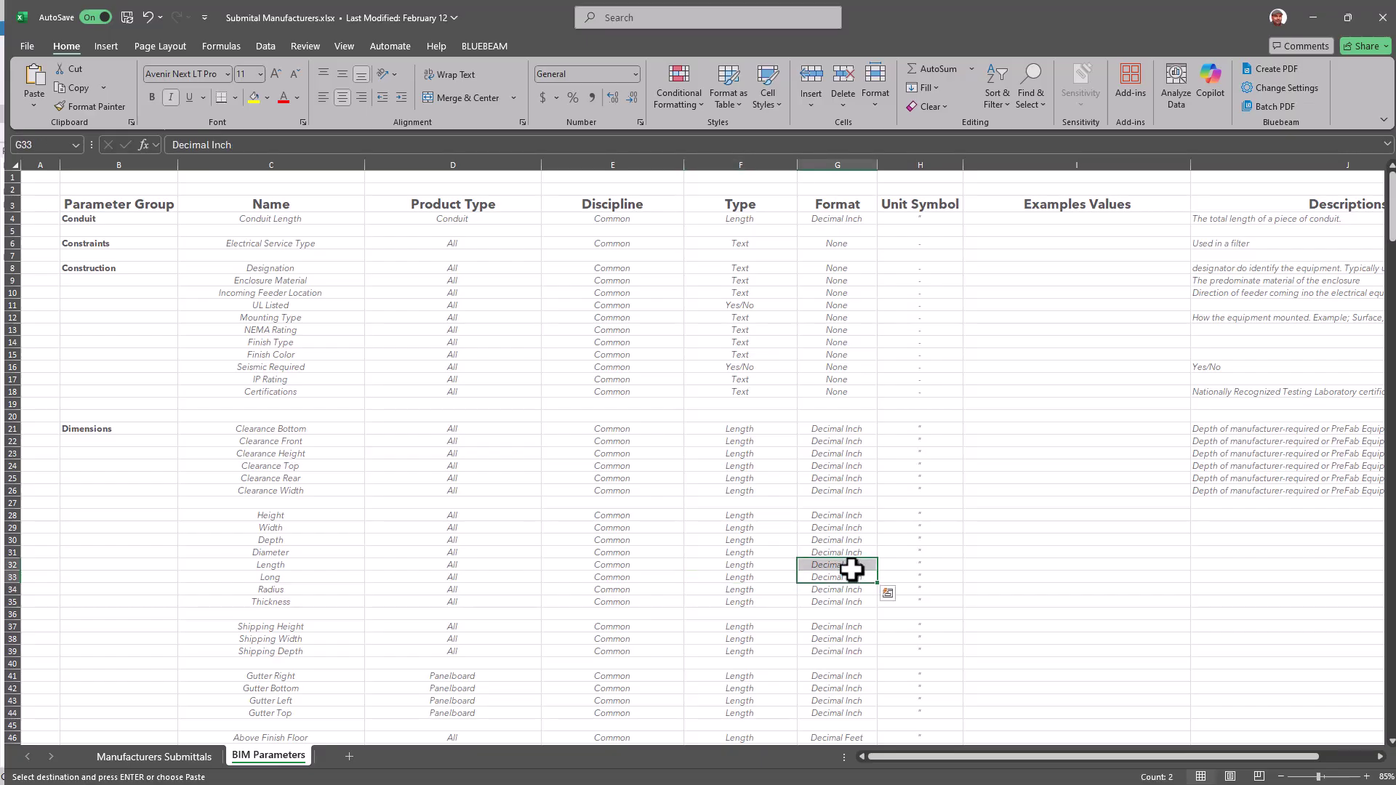
left_click(852, 627)
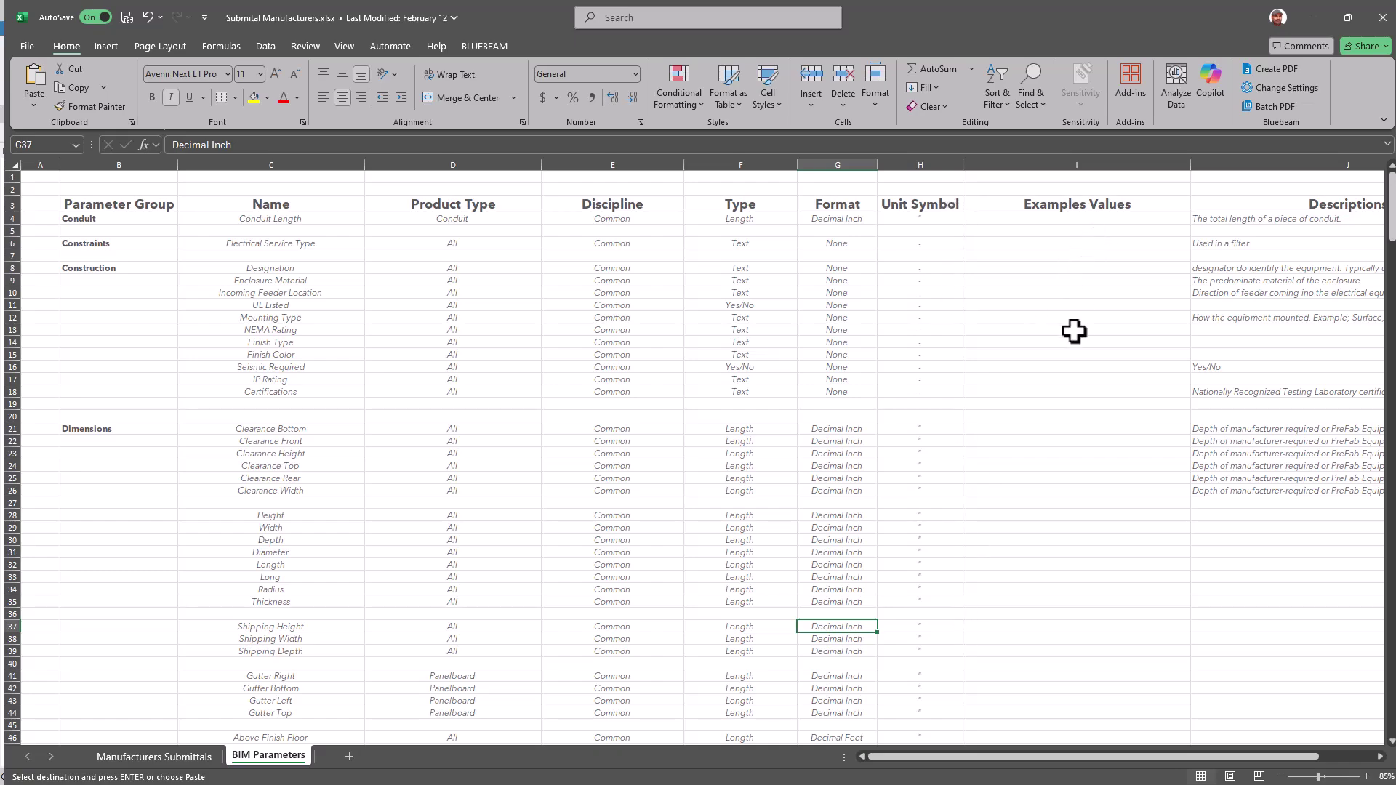
scroll(1099, 545, "down", 9)
scroll(1099, 546, "down", 8)
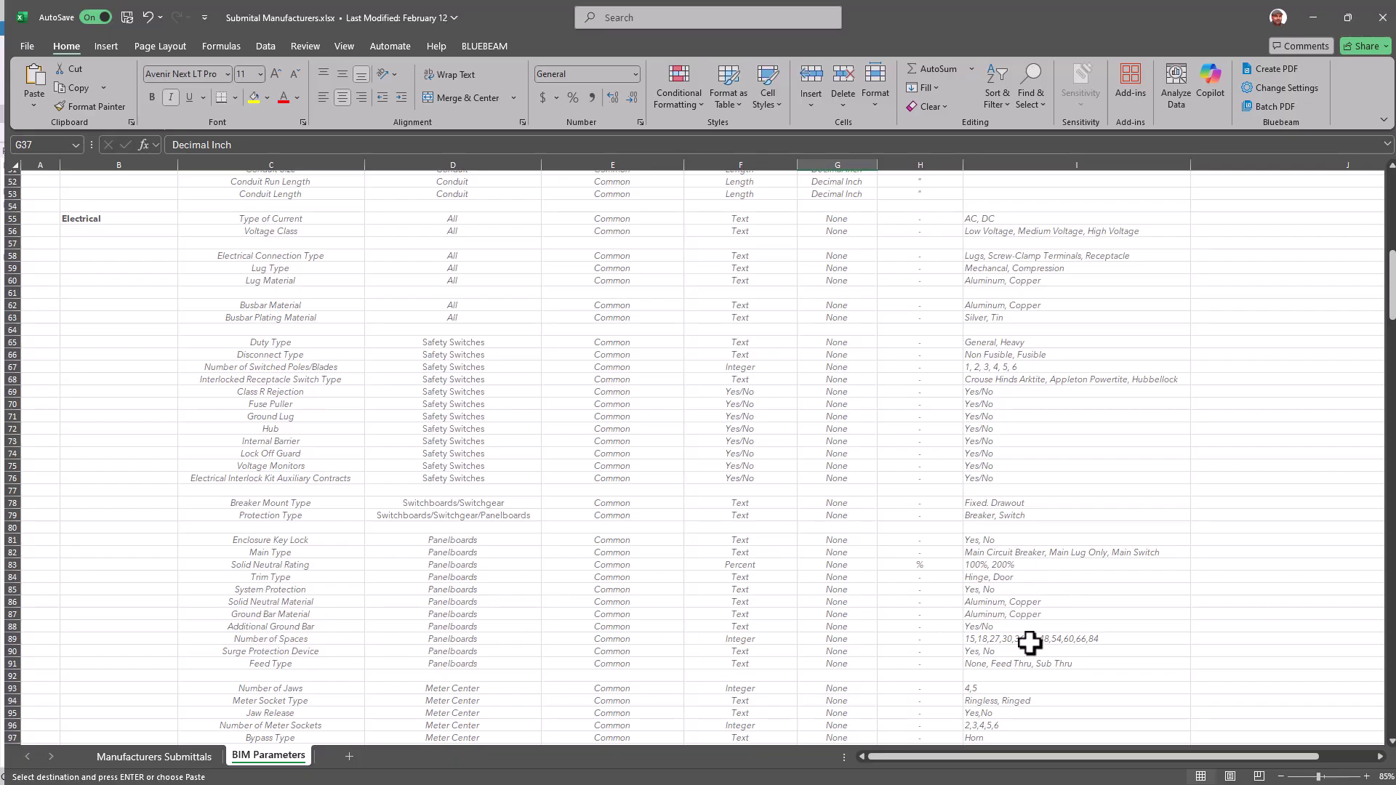
scroll(1056, 644, "down", 3)
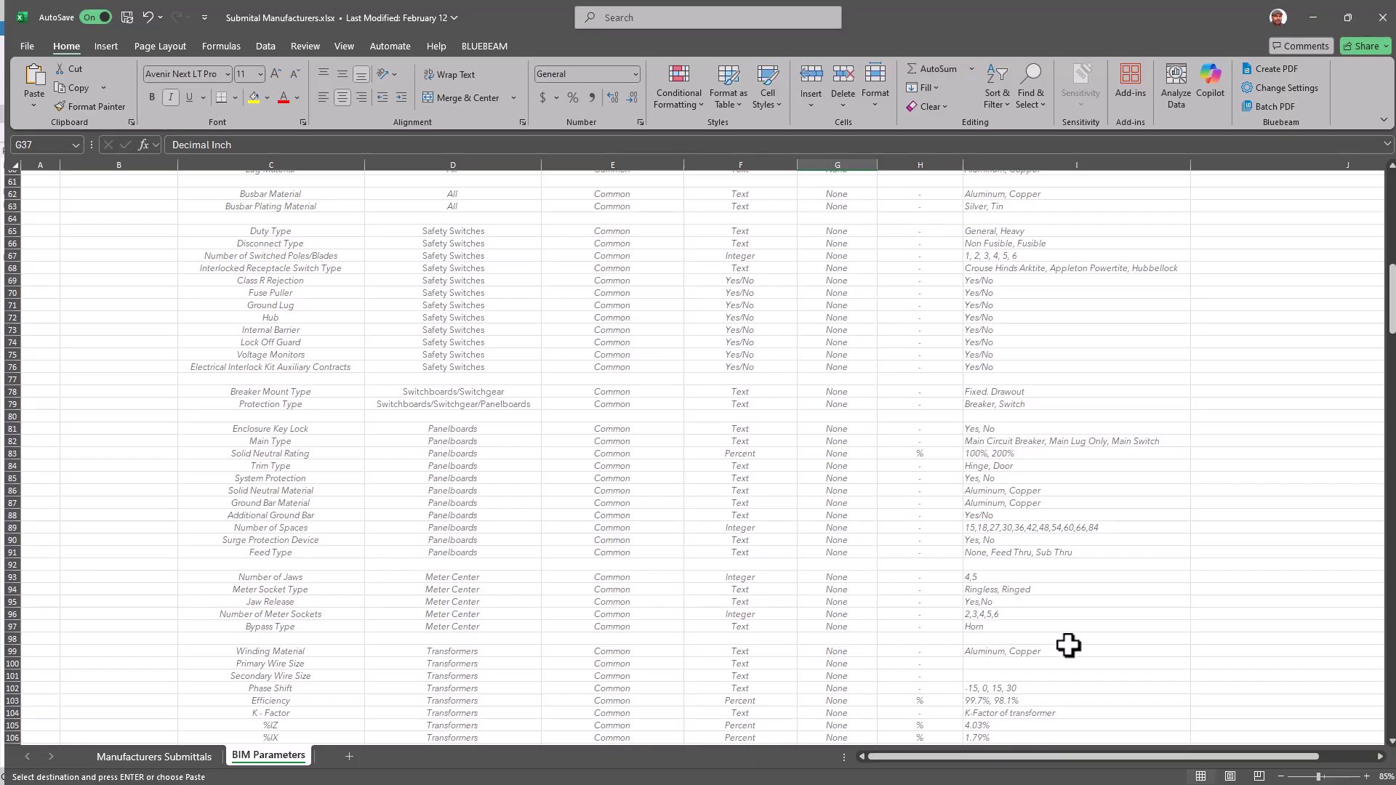